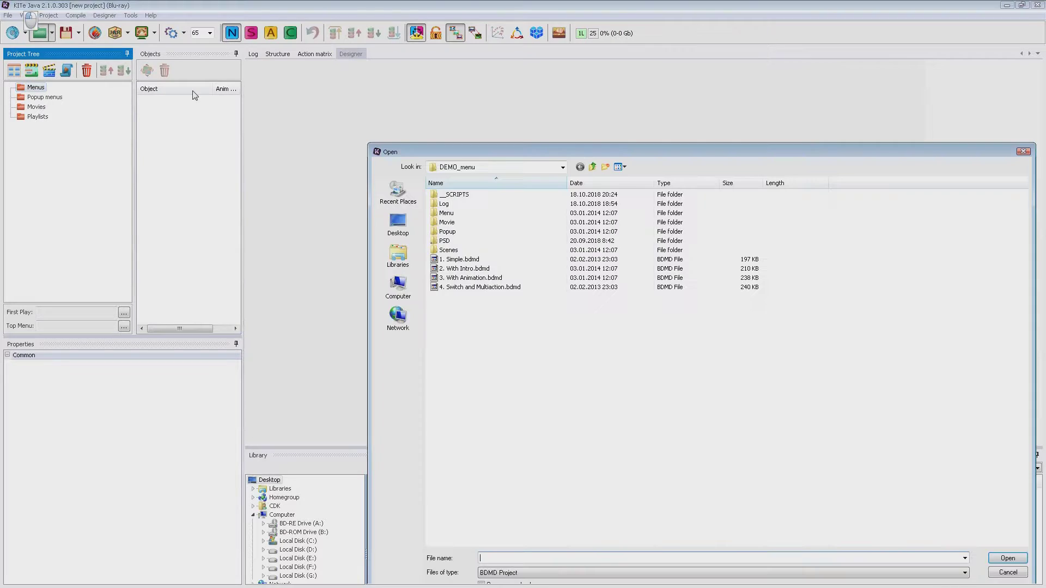
- Open the project 1. Simple.bdmd from DEMO_menu and view its Main menu, Popup menu and Movie
double_click(448, 258)
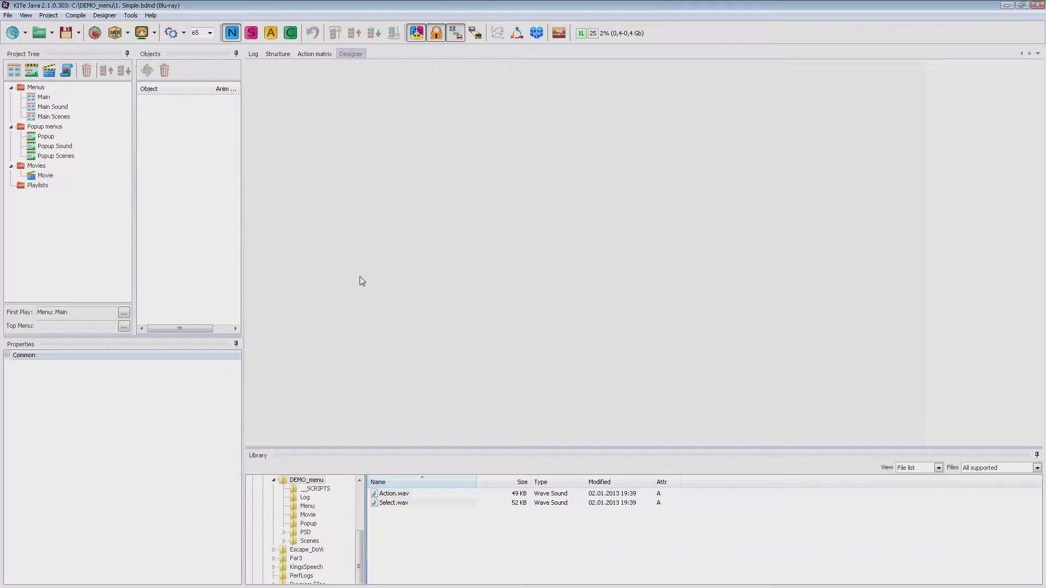
click(44, 97)
click(46, 136)
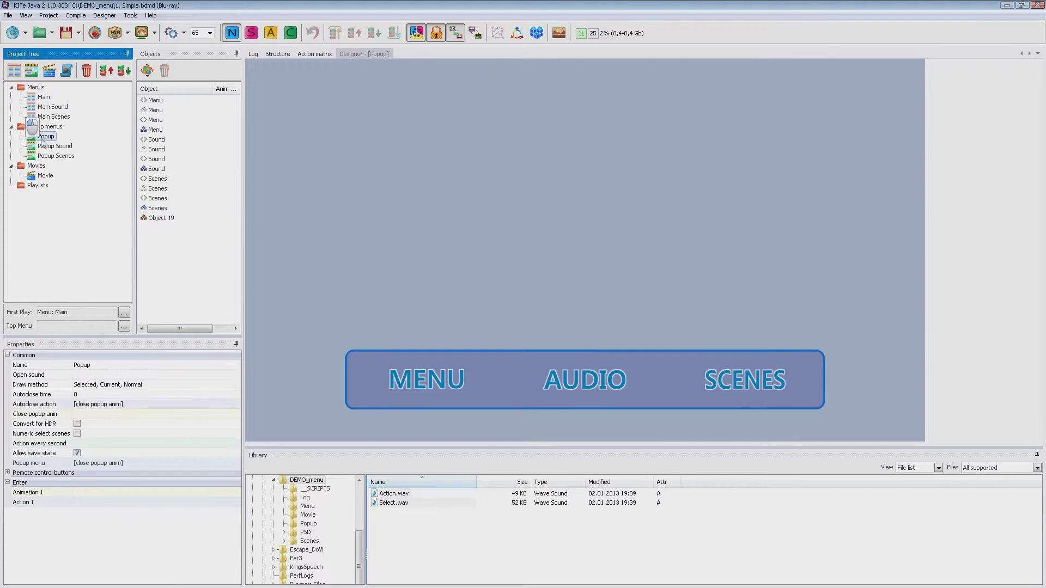
click(46, 176)
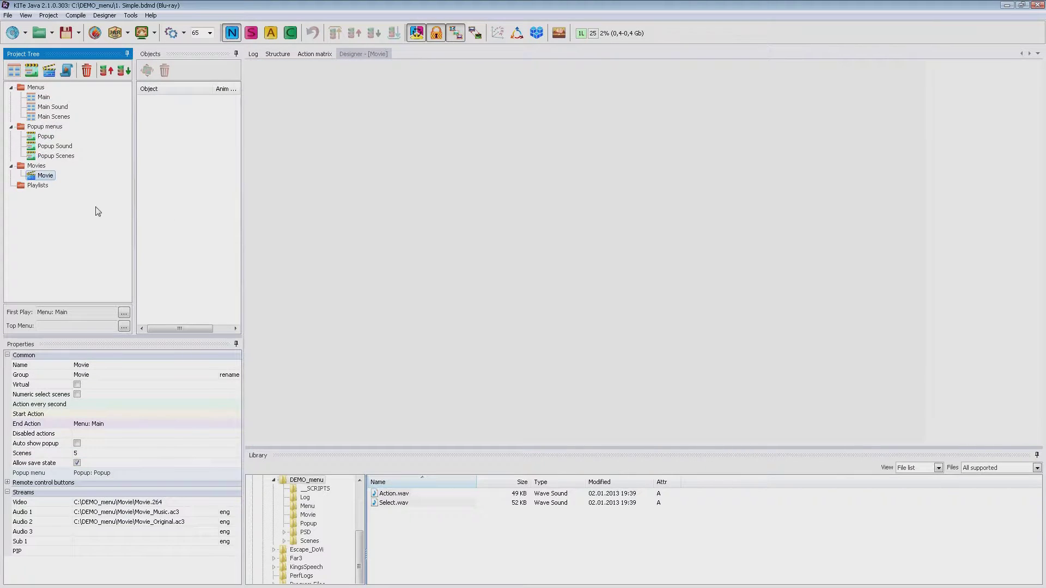
- View the designs of all three menus (Main, Main Sound, Main Scenes) and all three popup menus (Popup, Popup Sound, Popup Scenes)
click(40, 98)
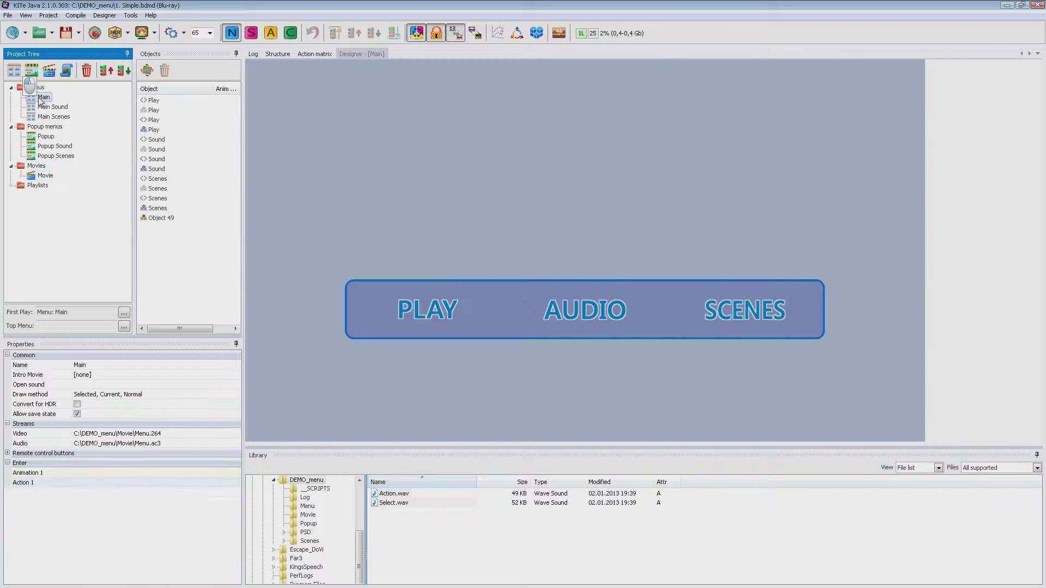
click(39, 108)
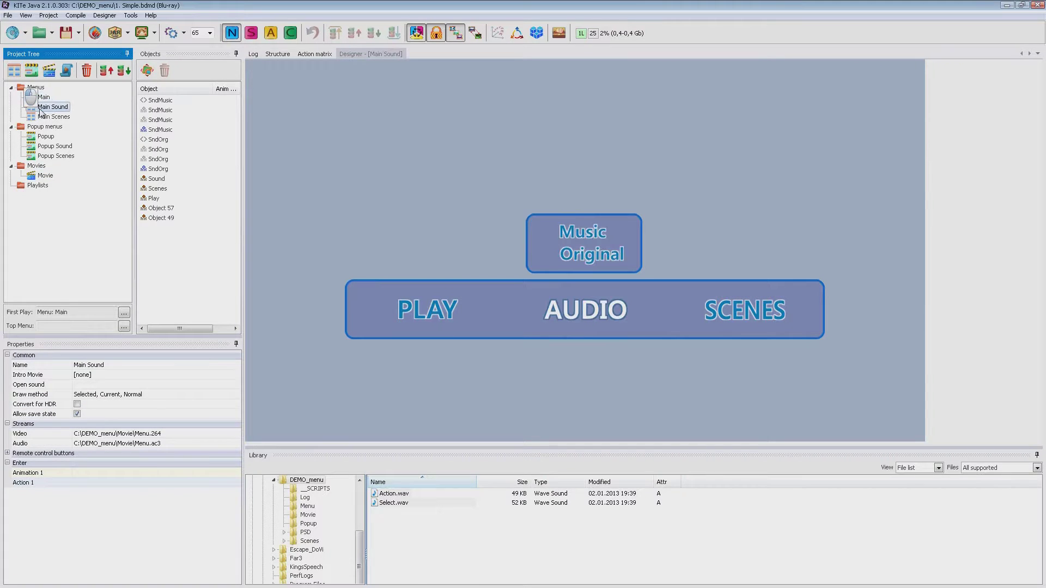
click(40, 116)
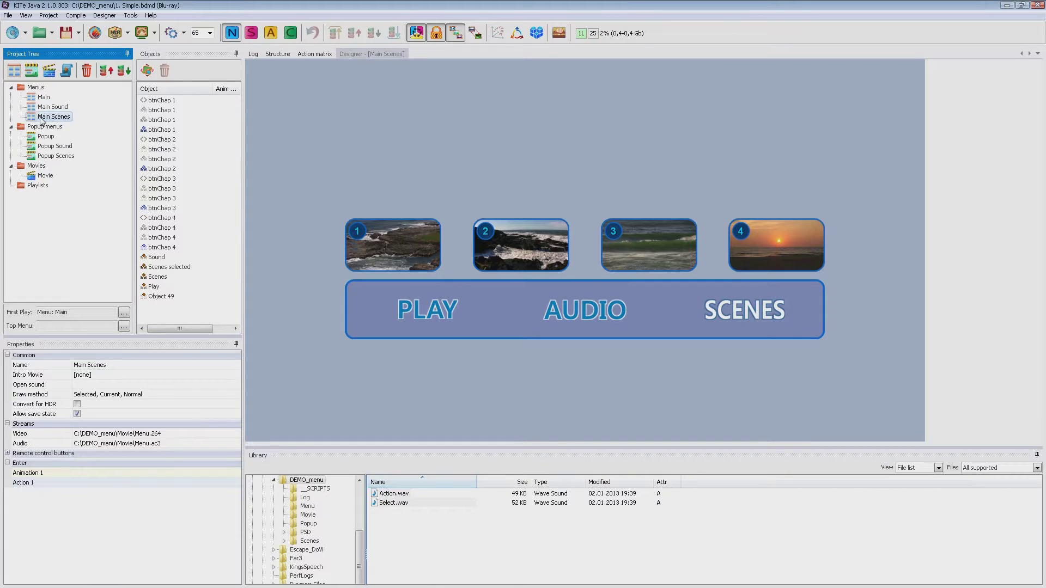
click(44, 136)
click(44, 147)
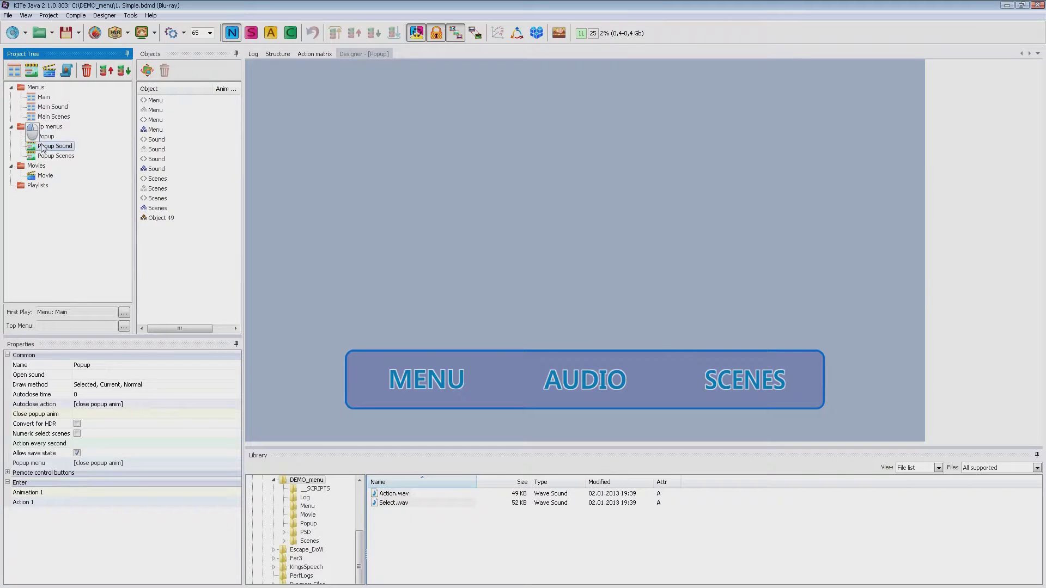
click(42, 156)
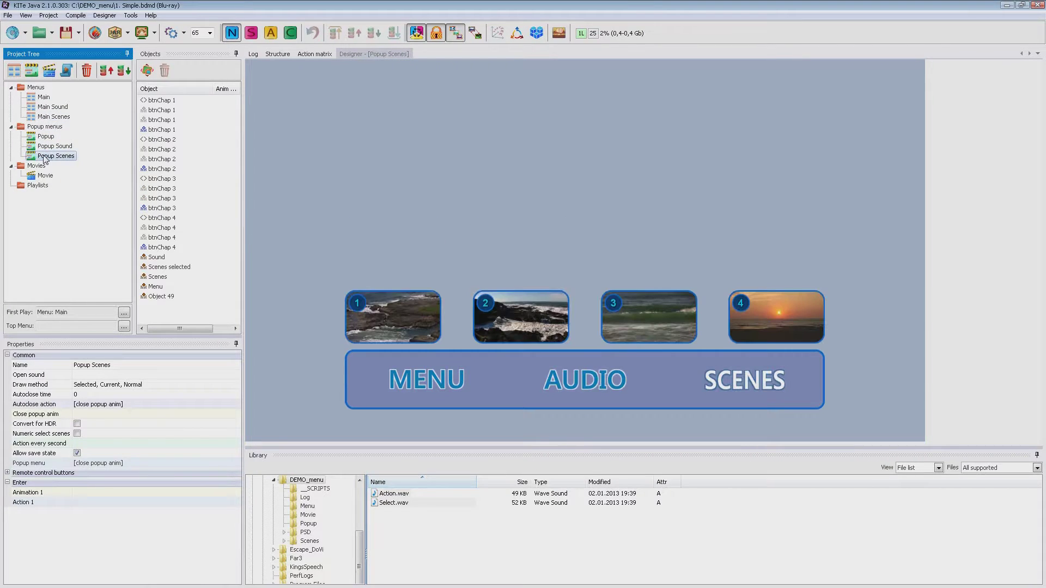
- Compare the video and audio streams assigned to the Main, Main Sound and Main Scenes menus
click(41, 99)
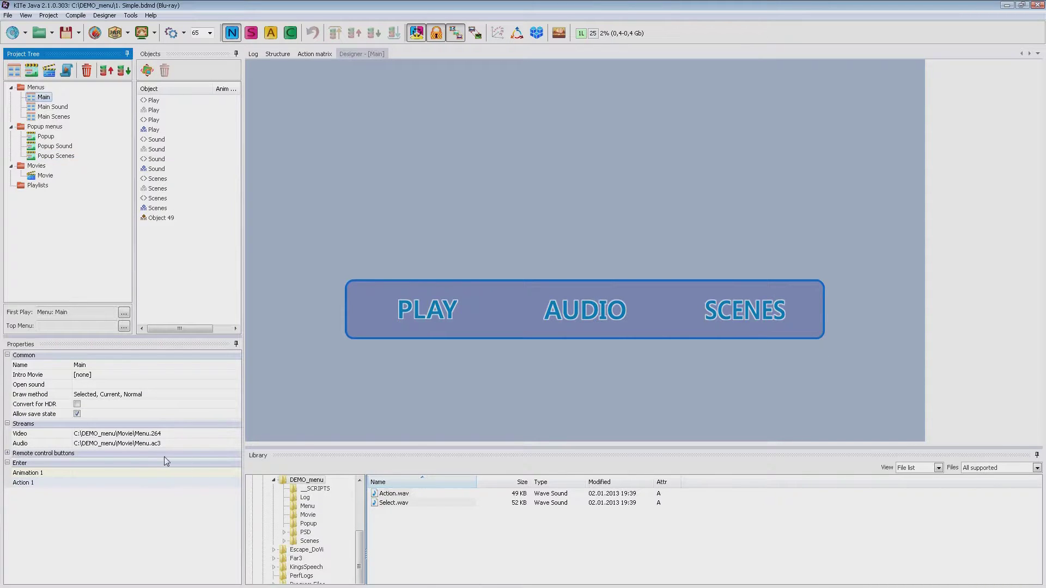
click(168, 427)
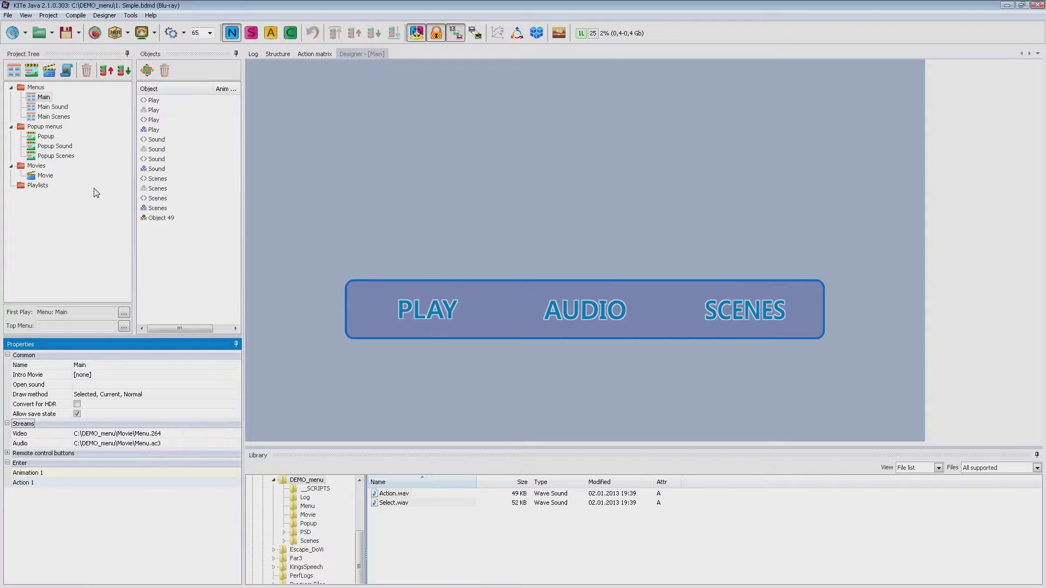
click(58, 107)
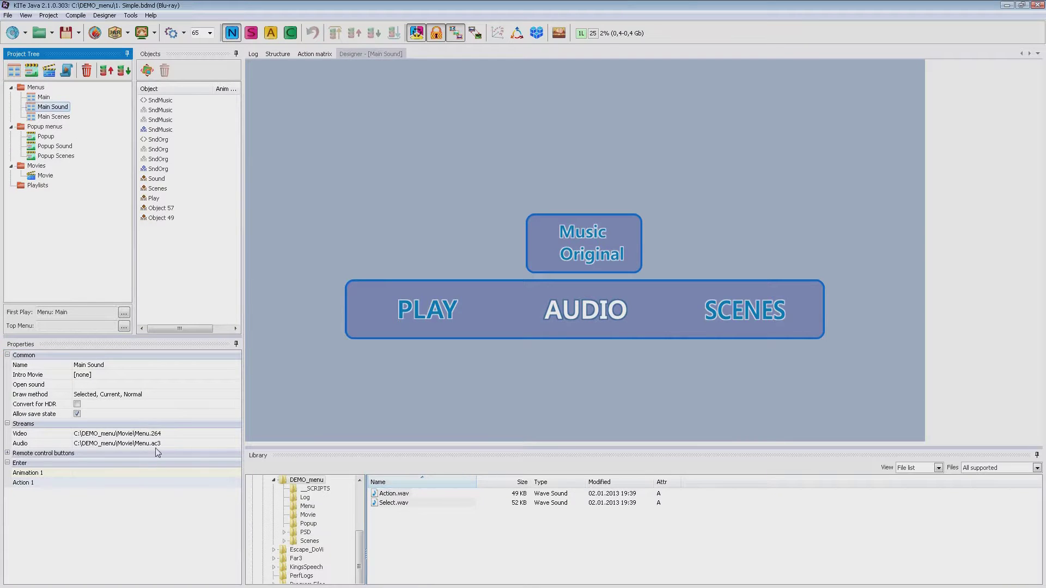
click(62, 118)
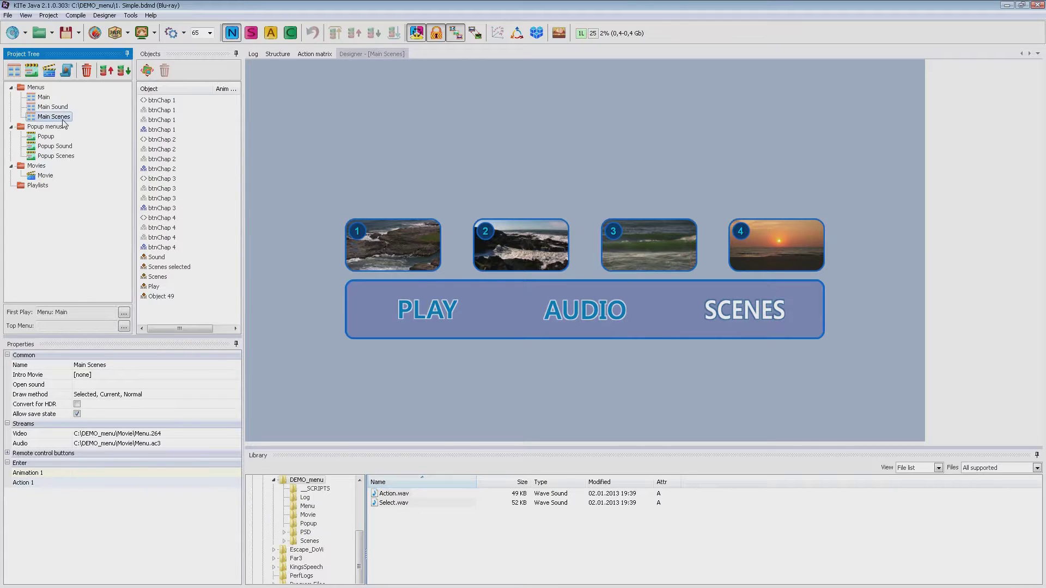
- Select the Play button in the Main menu and turn on display of the selected, activated and current button states
click(44, 97)
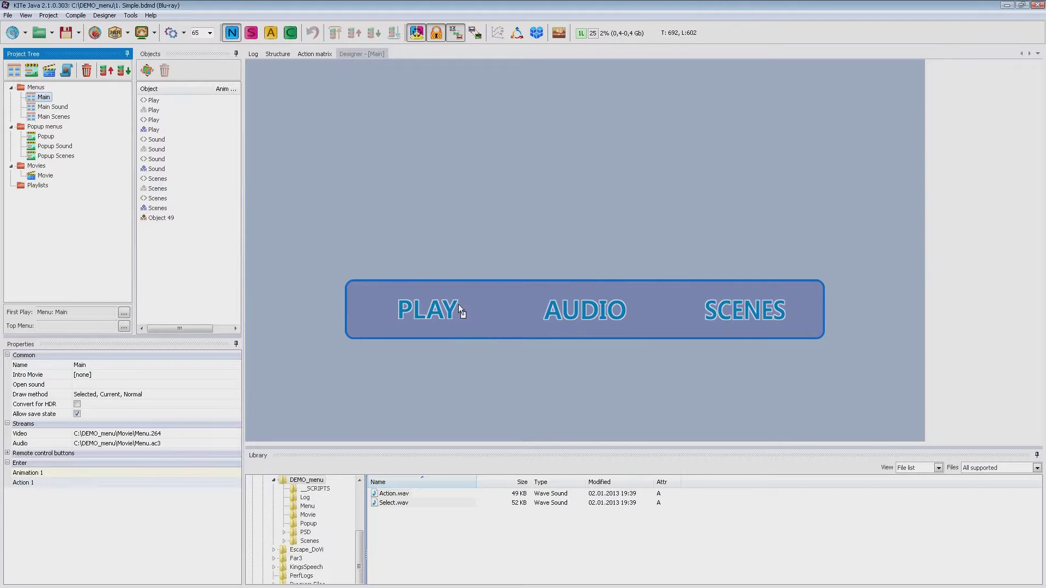
click(443, 311)
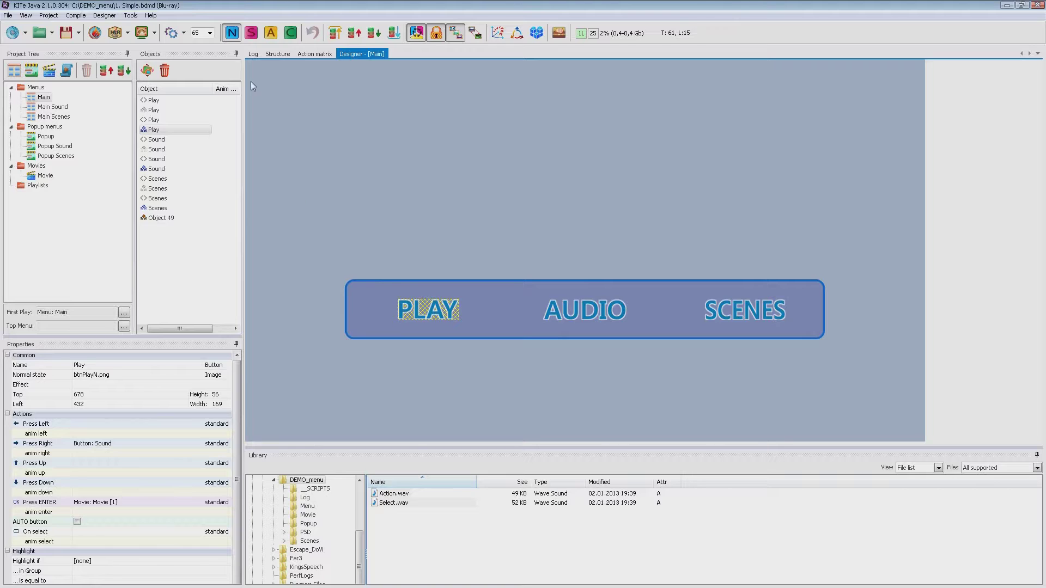
click(251, 32)
click(272, 34)
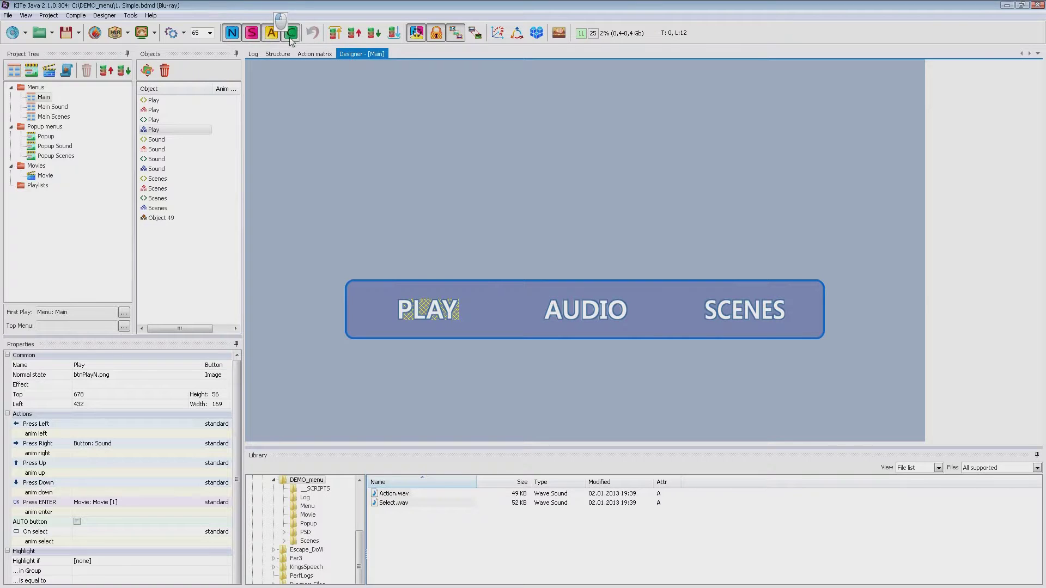
- Inspect the Play button's normal, selected, activated and current state objects one after another
click(195, 132)
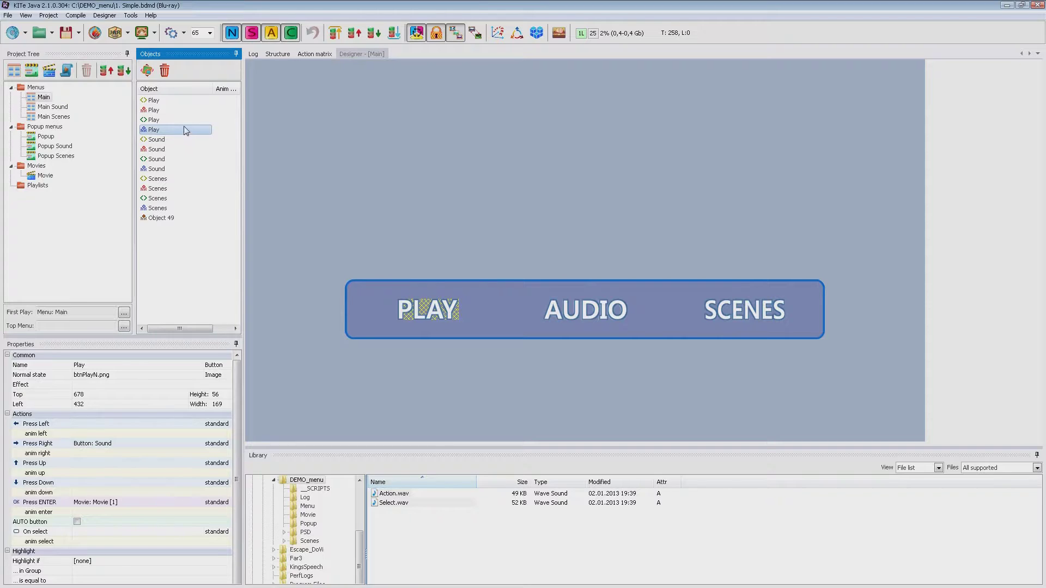
click(173, 111)
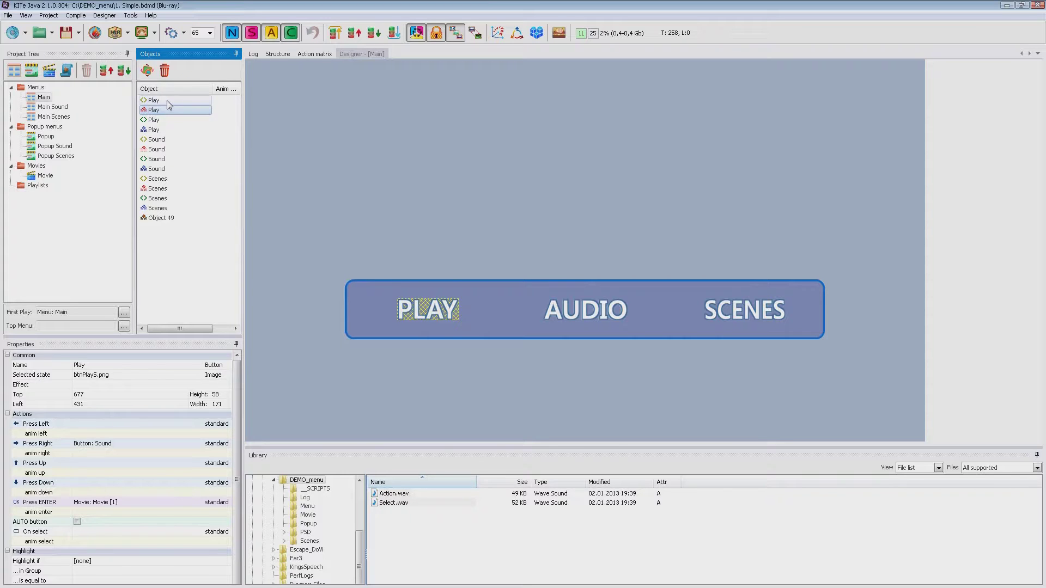
click(169, 102)
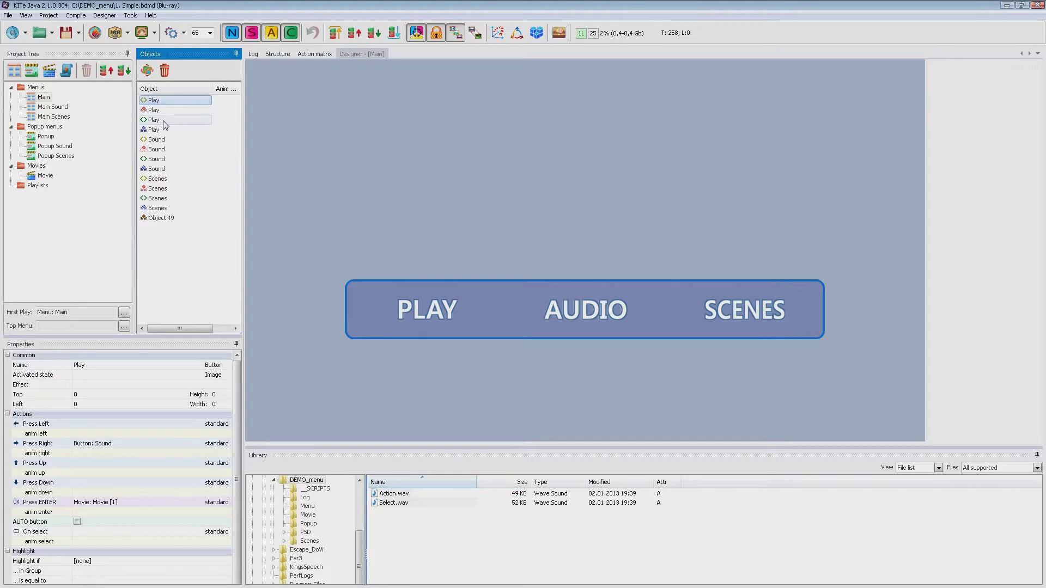
click(165, 121)
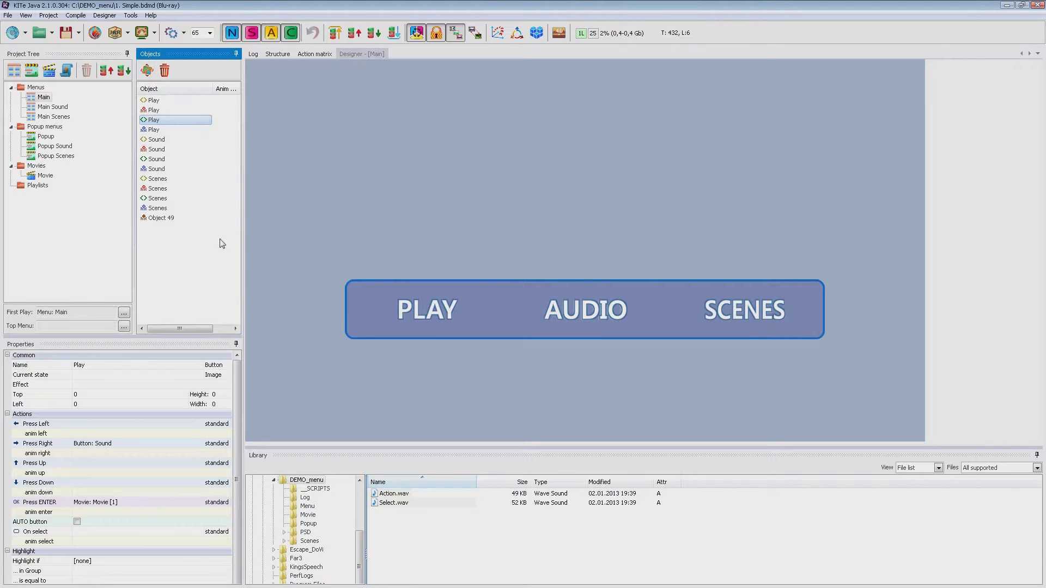
- Look through the Play button's properties and the object types available for its current state
scroll(236, 525, down, 1)
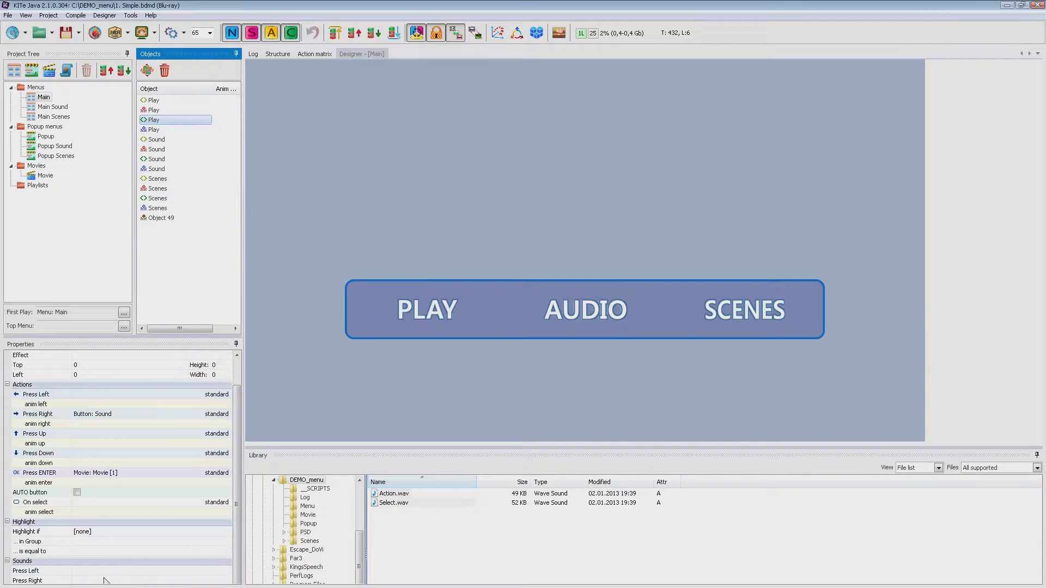
scroll(236, 368, up, 1)
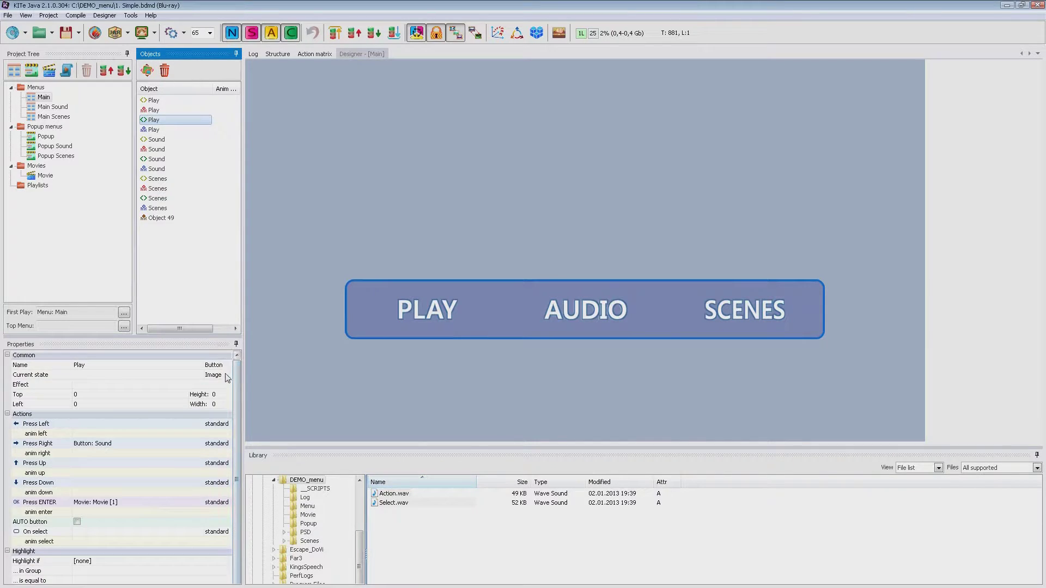
click(228, 376)
click(227, 374)
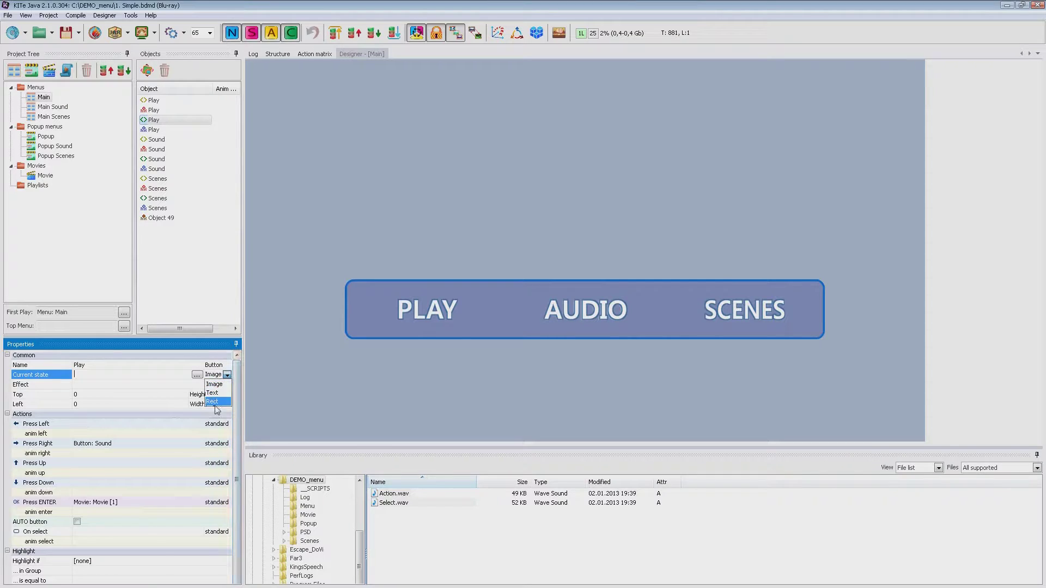
click(166, 419)
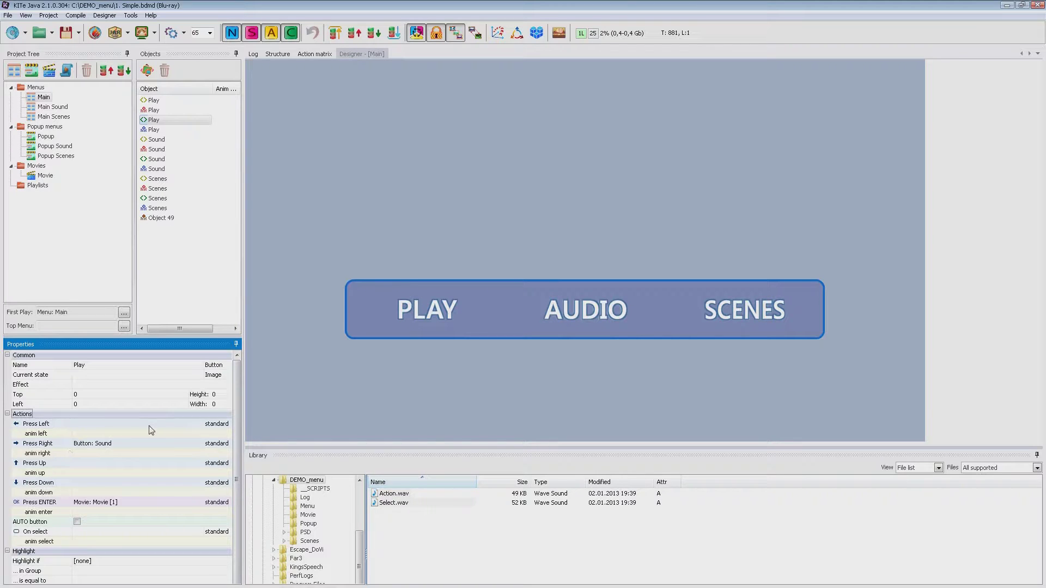
- Examine the actions available for the Play button's Press Down event, including menu jumps, movie playback and subtitle choices, without assigning any
click(147, 484)
click(197, 482)
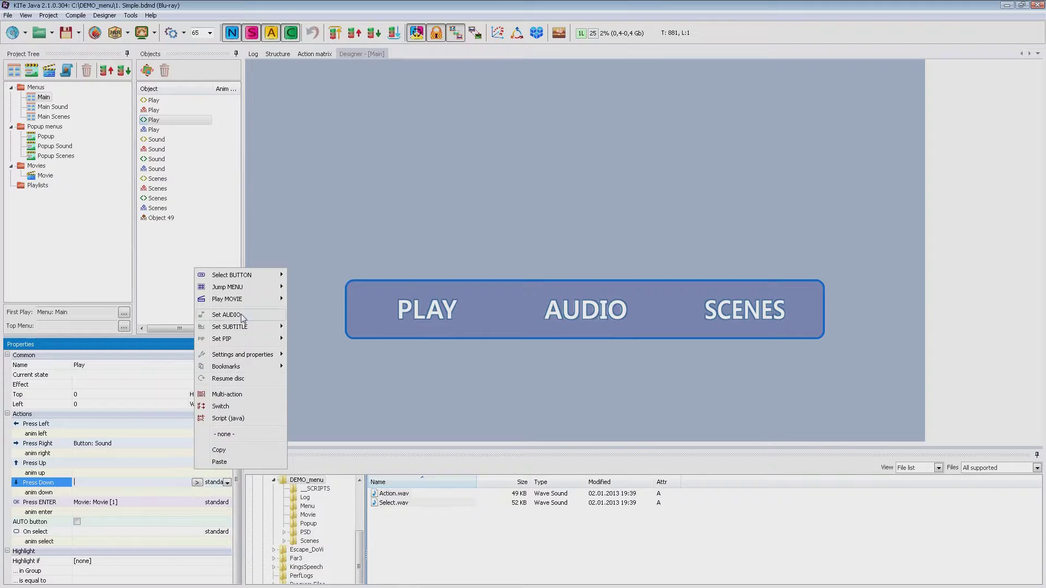
mouse_move(246, 288)
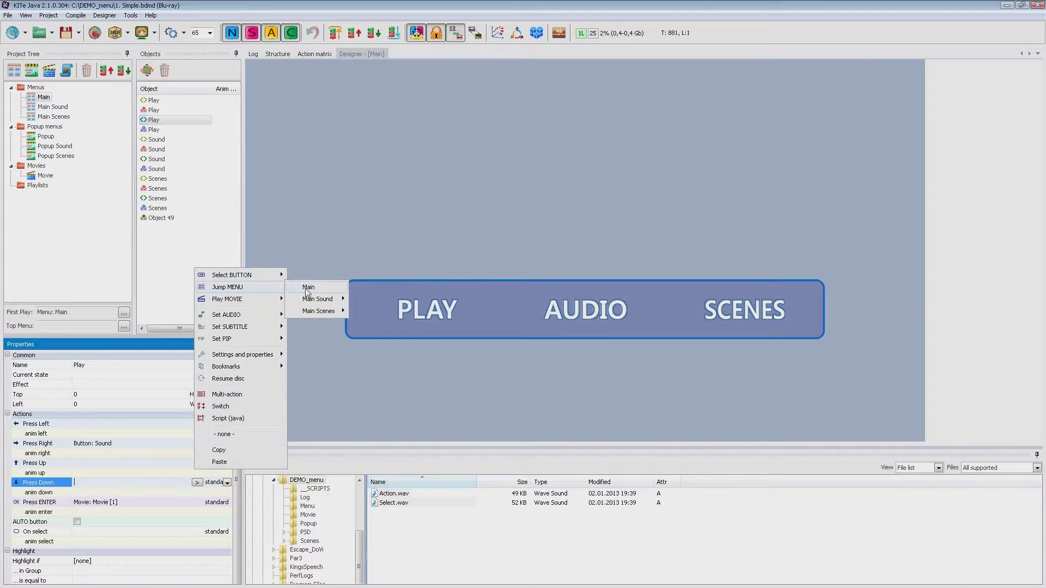
mouse_move(284, 306)
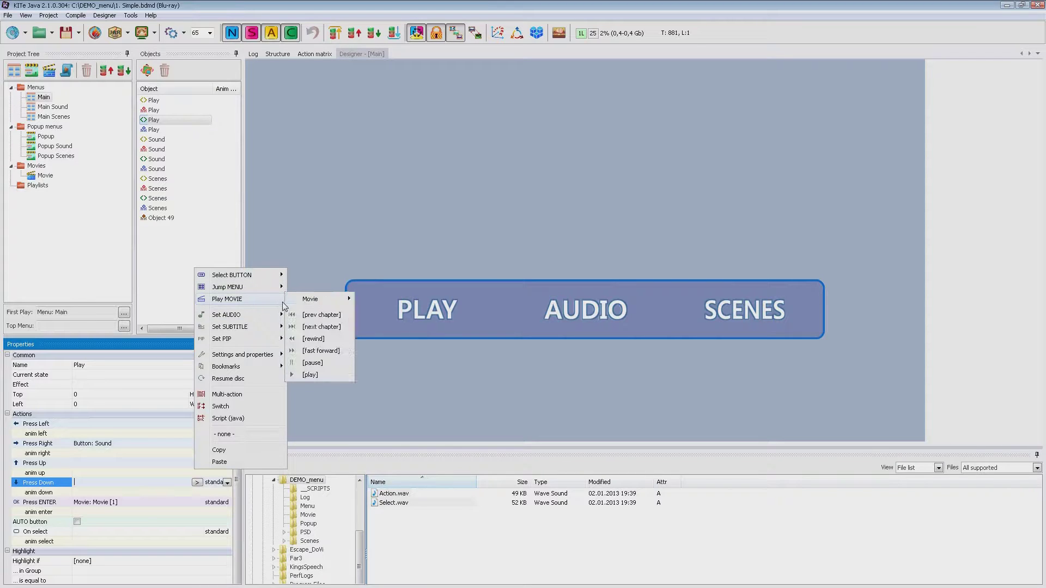
mouse_move(268, 325)
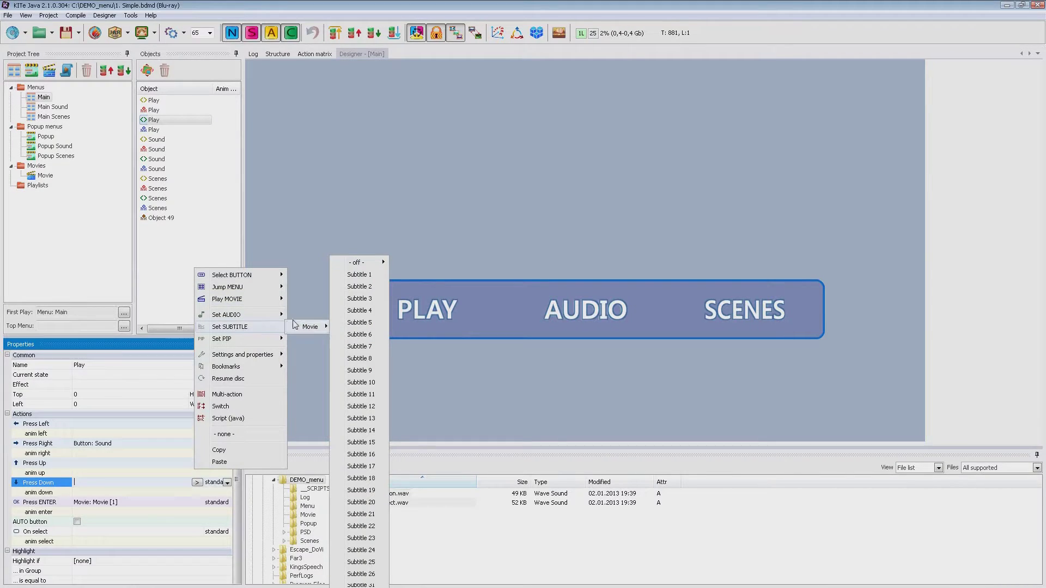
click(309, 295)
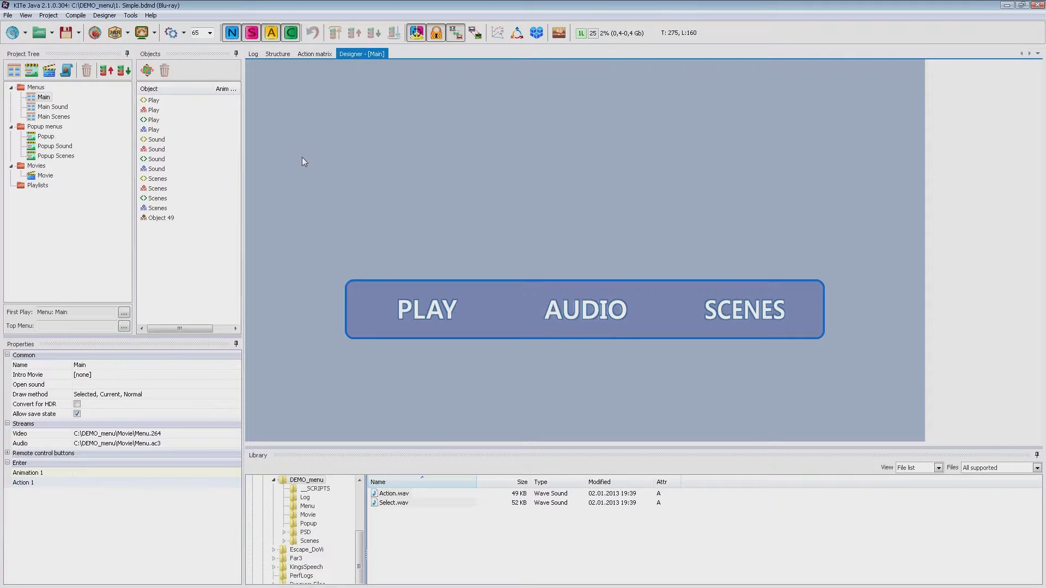
- Review the Main menu's action matrix for buttons, enter animations and actions, and remote control keys
click(311, 54)
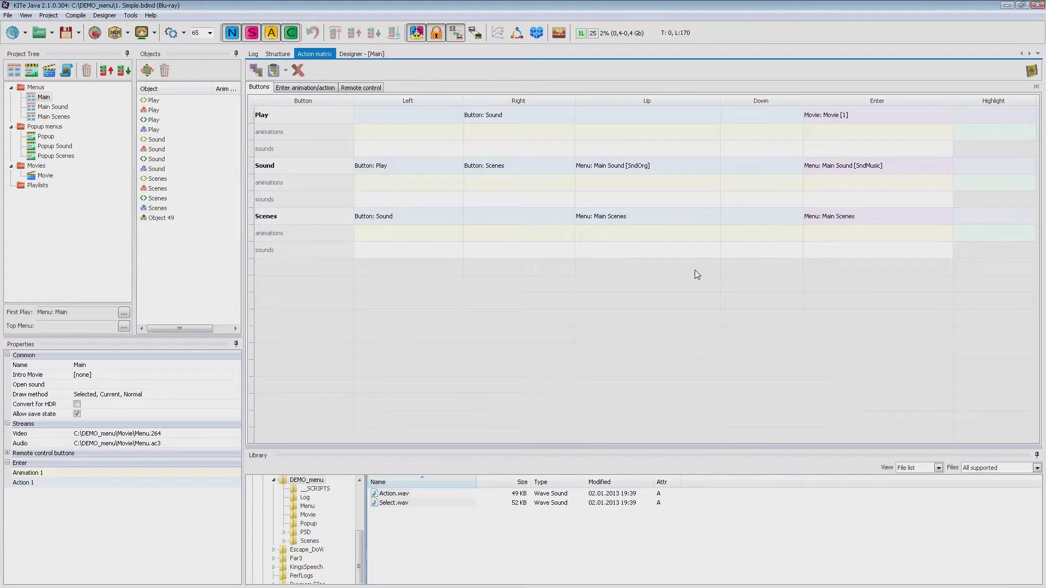
click(321, 89)
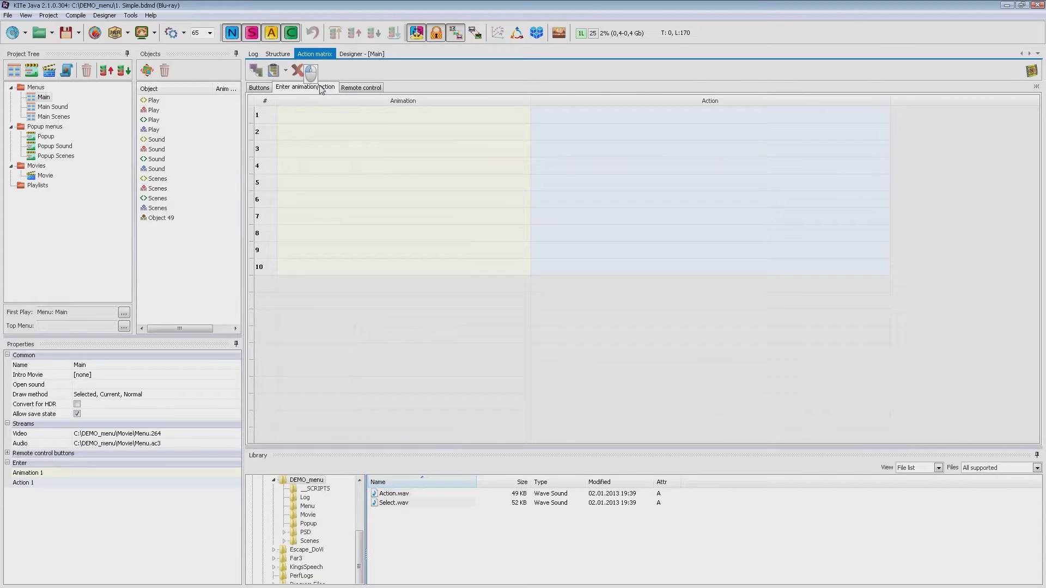
click(353, 89)
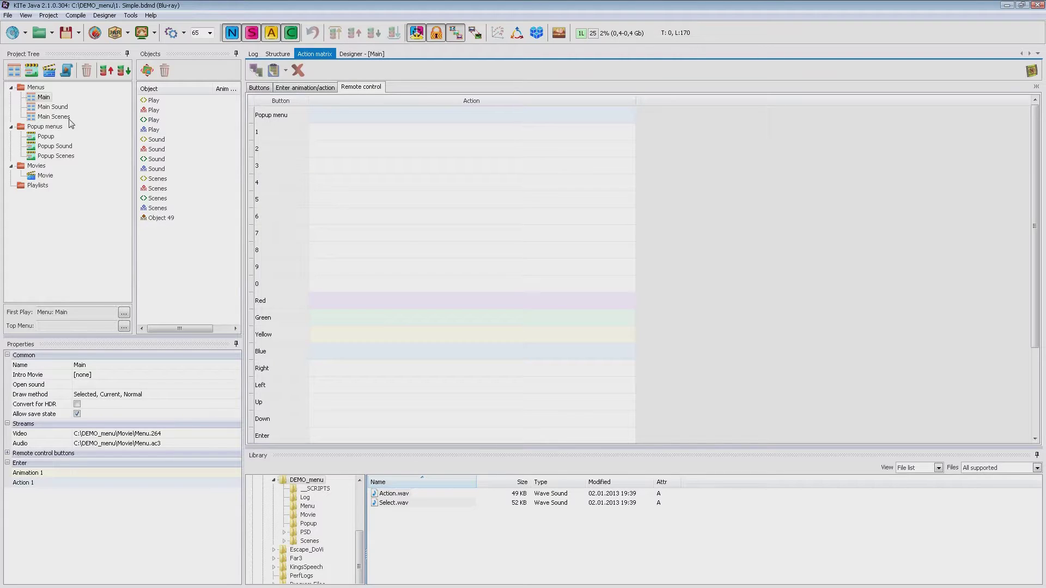
- Show the Main Sound menu in the Designer and select its PLAY/AUDIO/SCENES bar objects, then the check mark beside Music
click(52, 107)
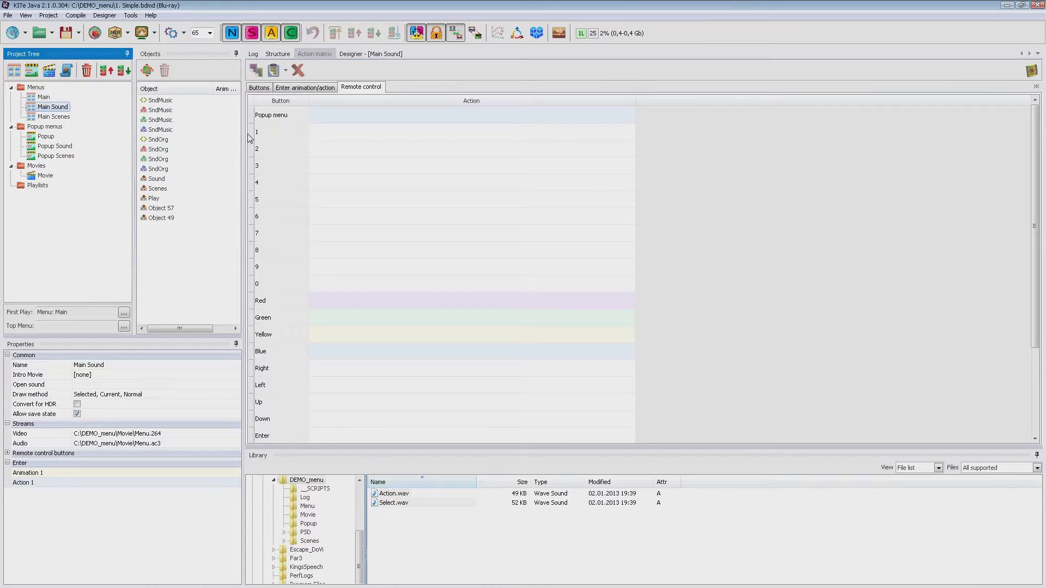
click(357, 54)
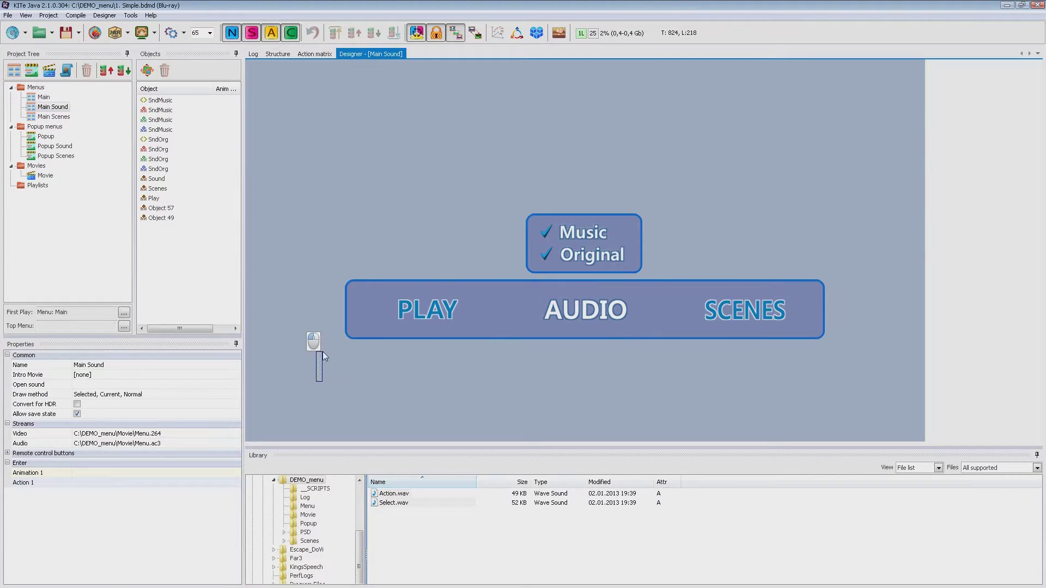
drag(315, 381, 888, 278)
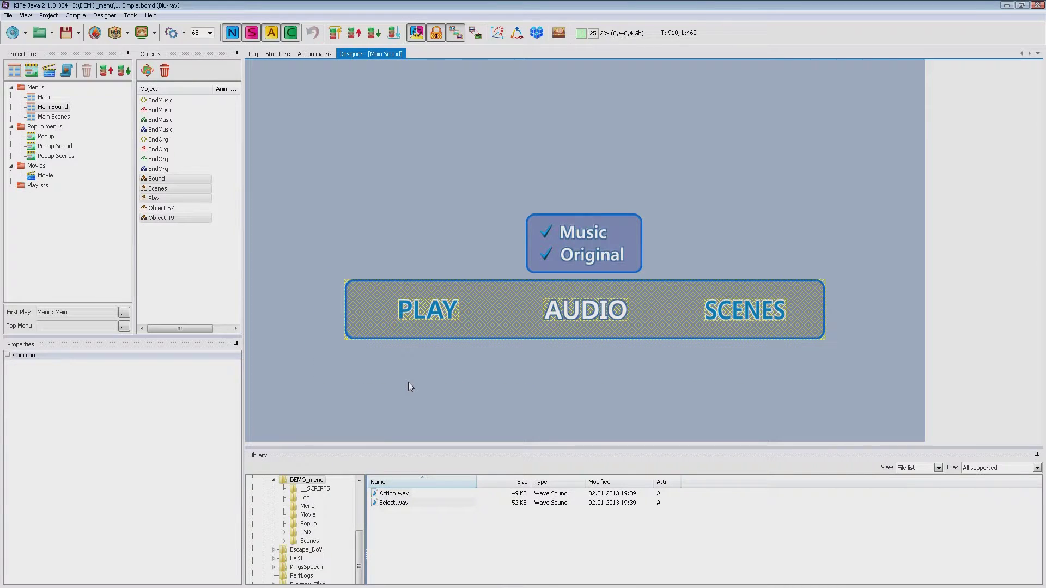
click(545, 232)
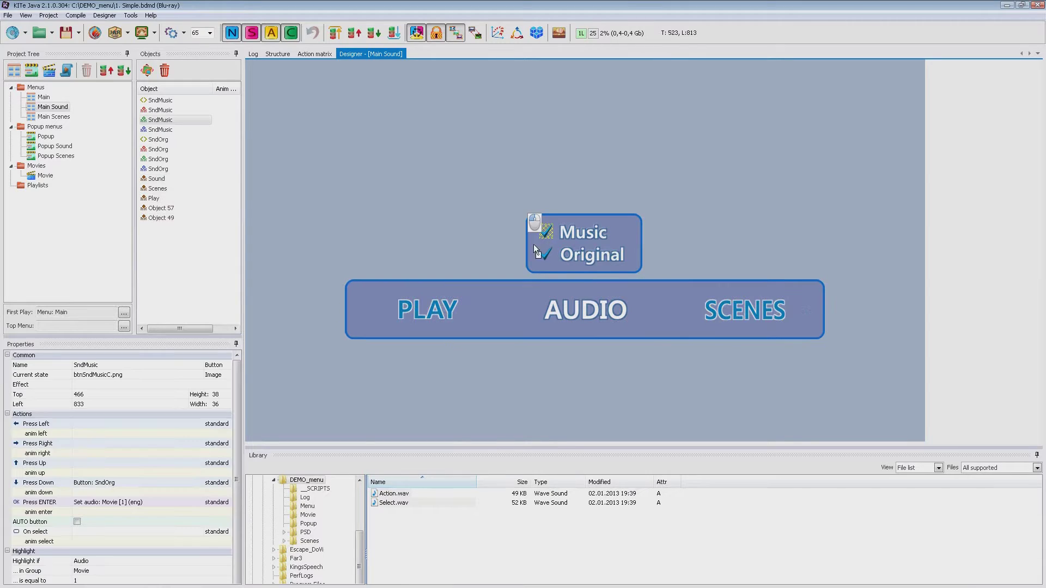
- Look through the Music check mark's highlight settings, the Movie's End Action, Popup menu and streams, and the project's First Play setting
scroll(33, 436, down, 1)
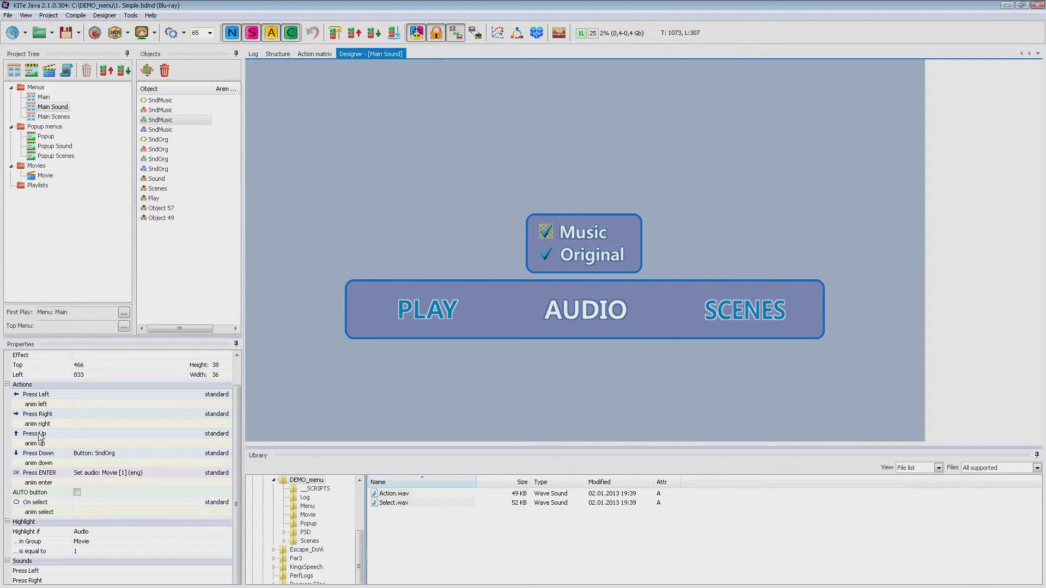
click(45, 176)
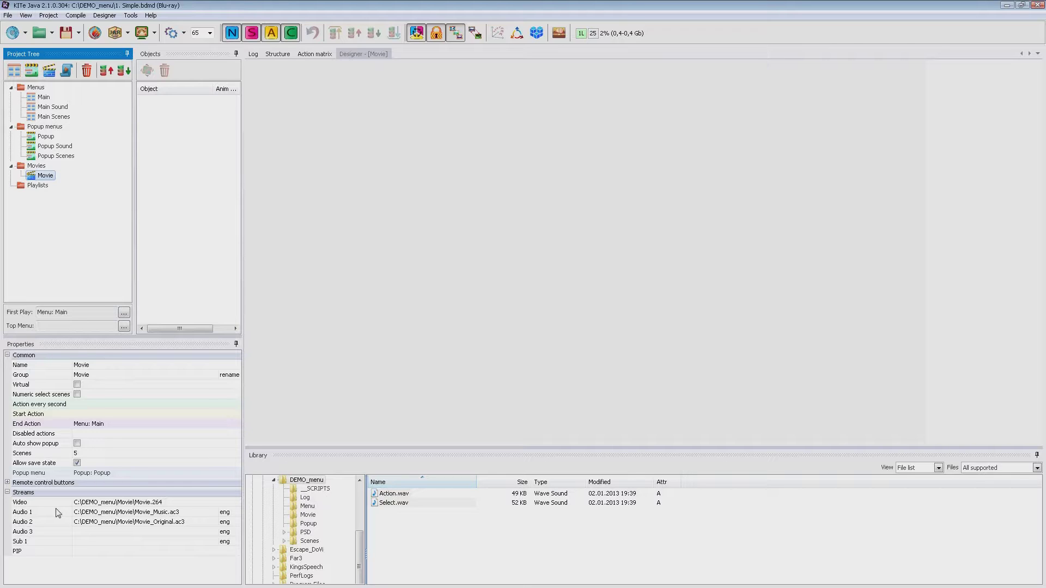
click(136, 423)
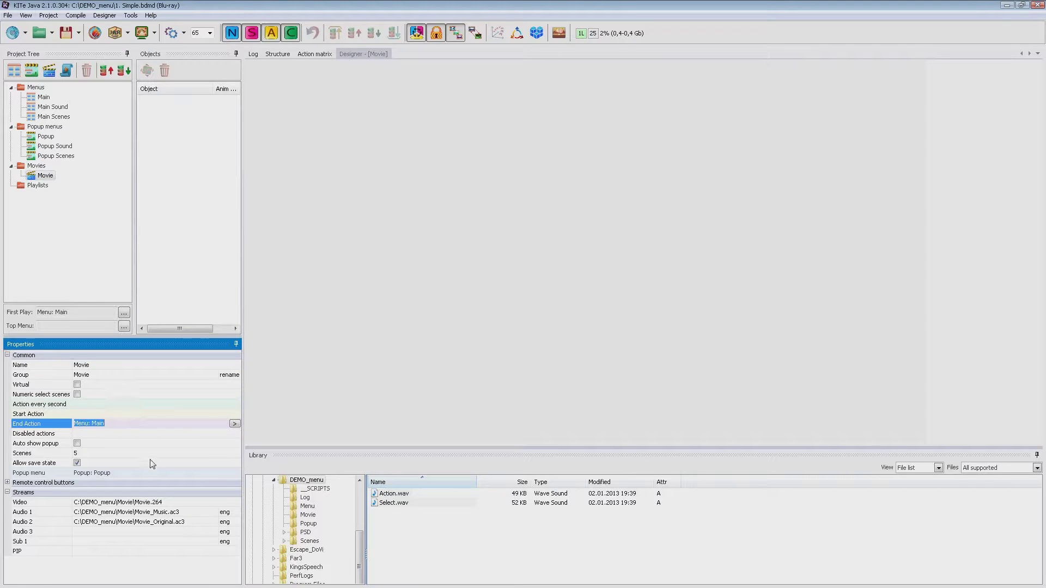
click(152, 474)
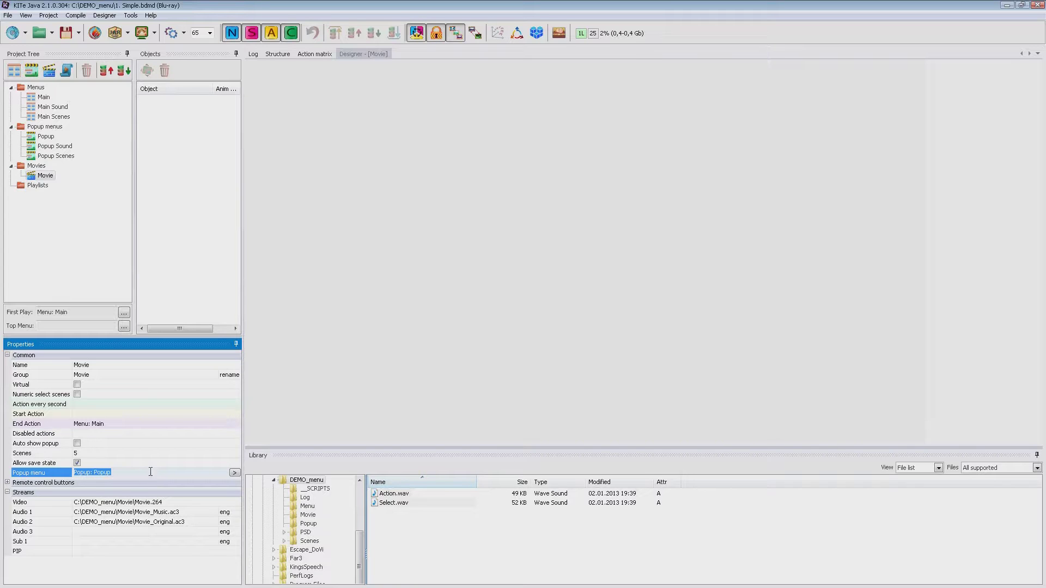
click(86, 313)
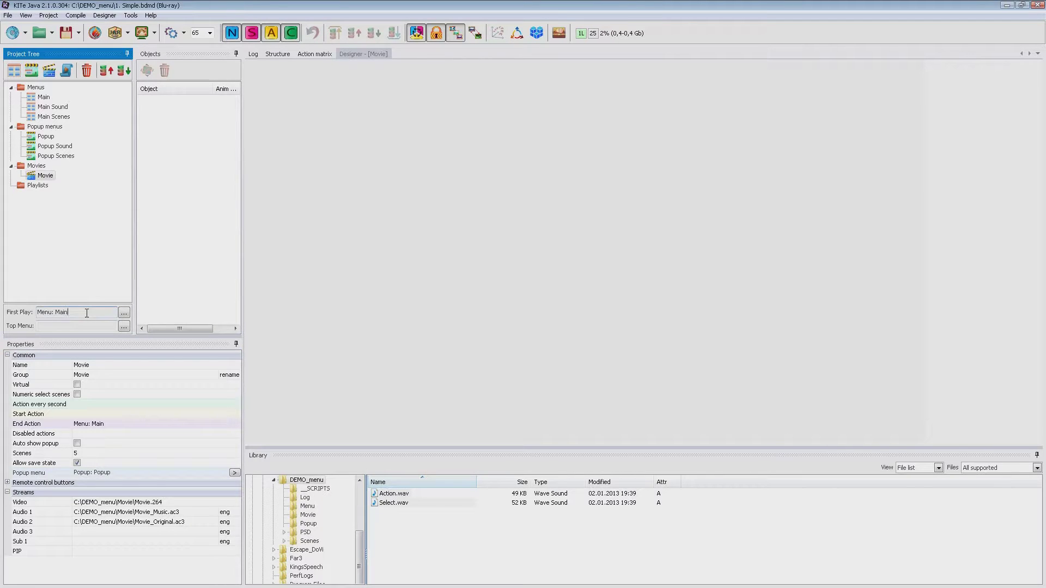
click(103, 287)
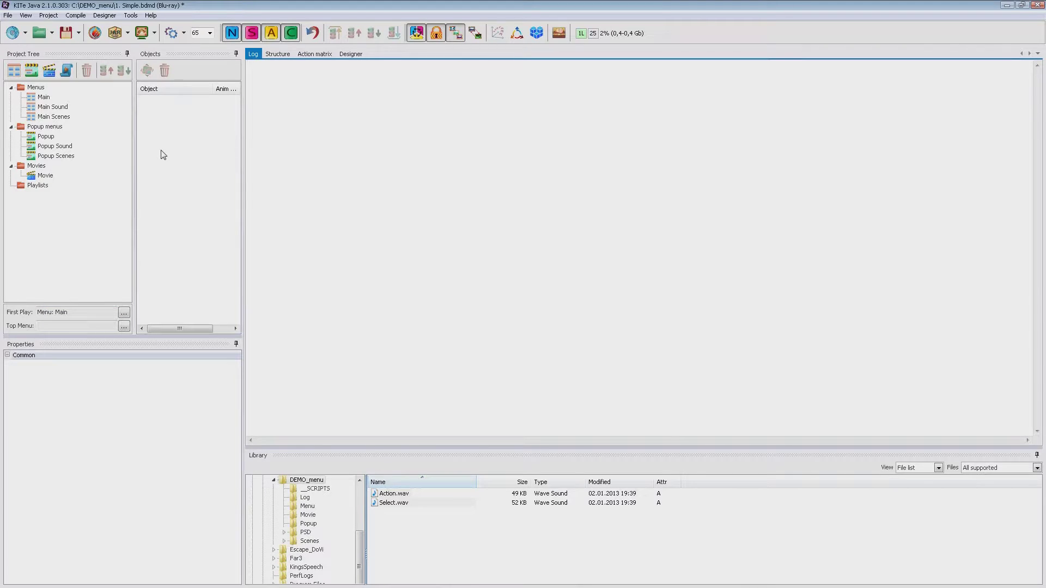
- Run the menu simulation, go to SCENES in the main menu and browse its thumbnails up to scene 3
click(142, 33)
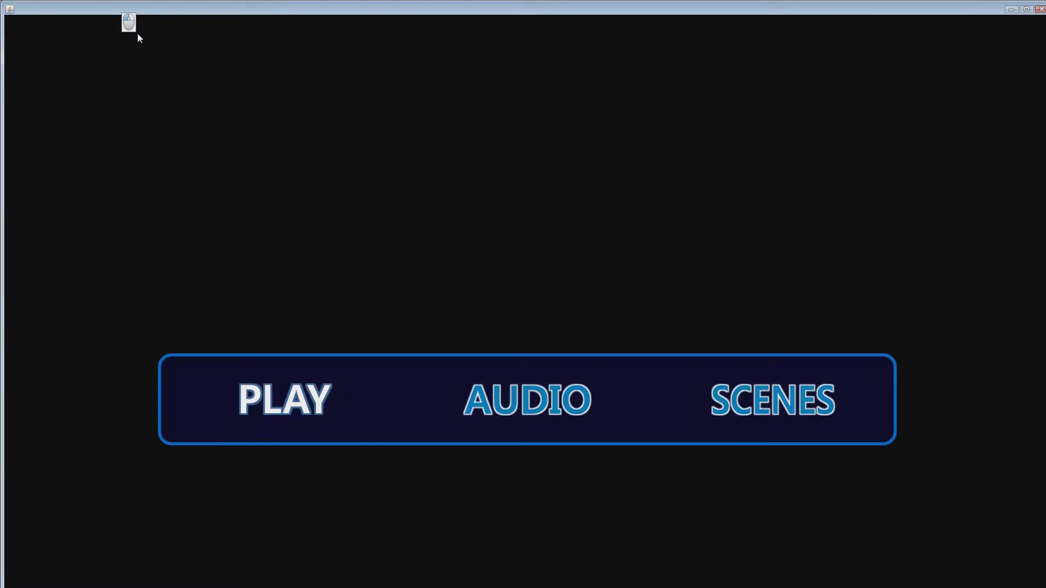
key(Right)
key(Right)
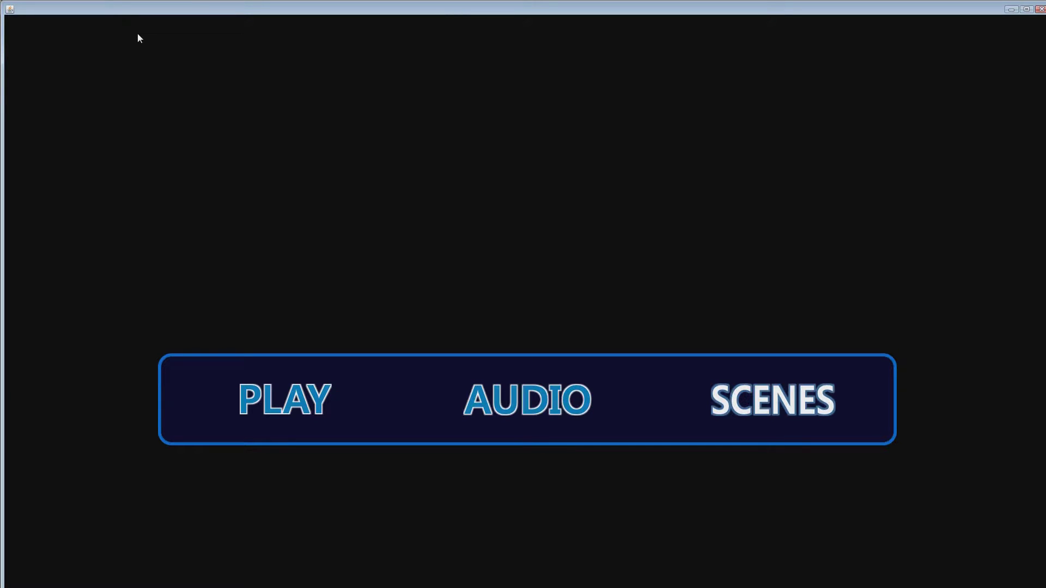
key(Down)
key(Right)
key(Right)
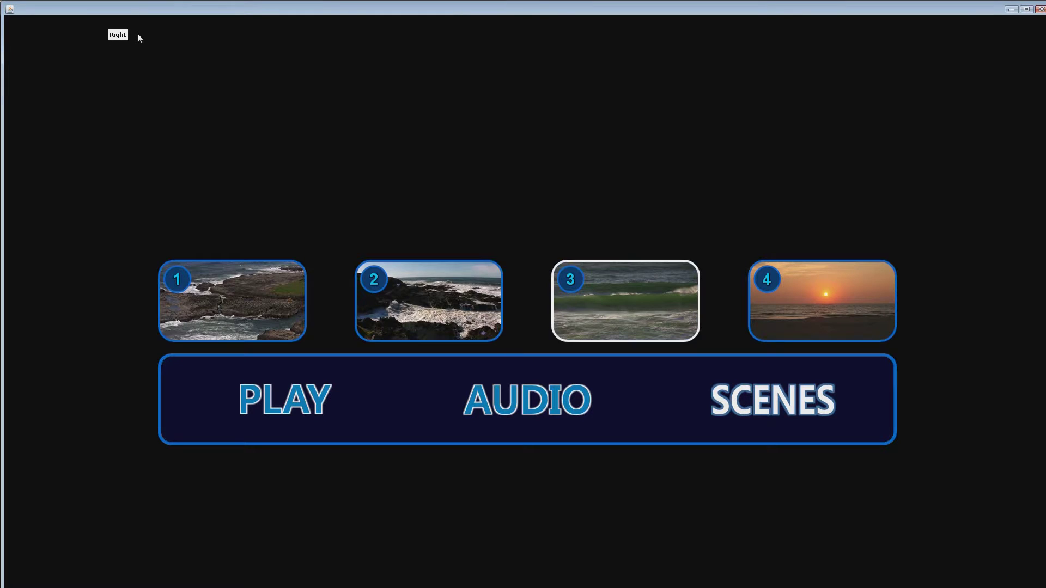
- Browse the AUDIO choices Music and Original in the simulation, and start the movie with PLAY
key(Up)
key(Left)
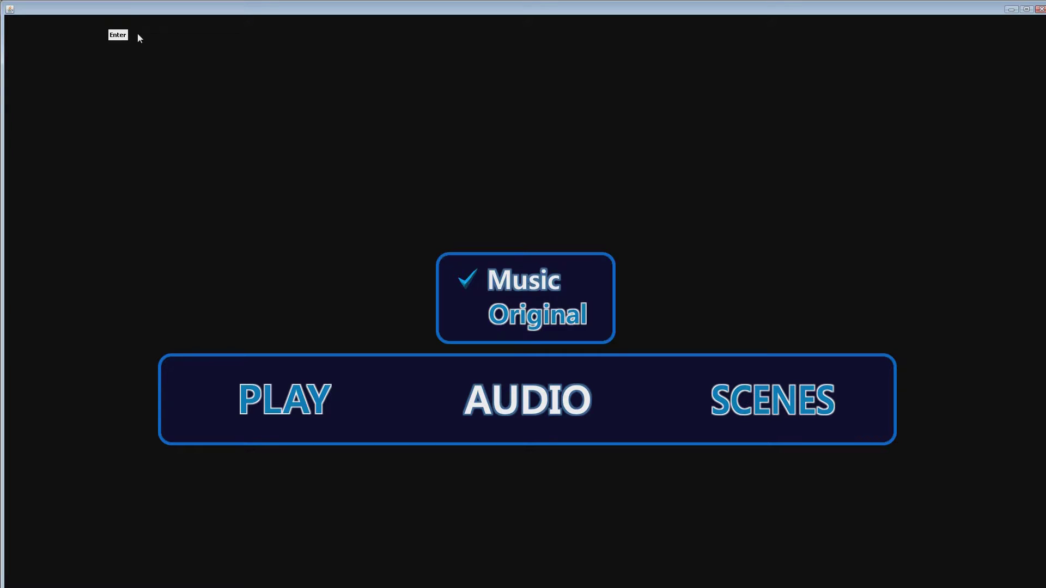
key(Down)
key(Escape)
key(Left)
key(Return)
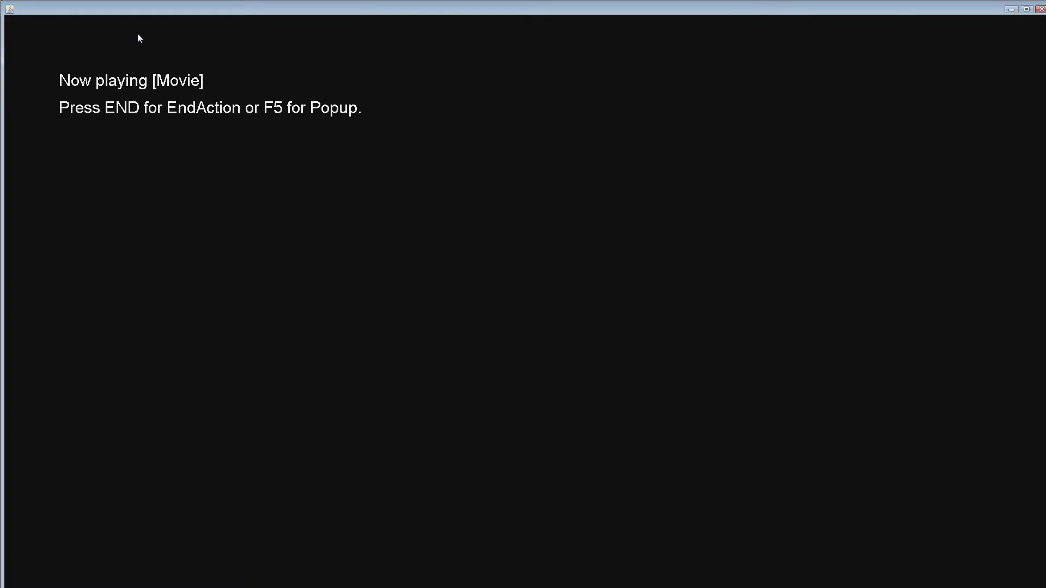
- Test the popup menu's AUDIO and MENU buttons during movie playback, returning to the main menu, and close the simulation
key(F5)
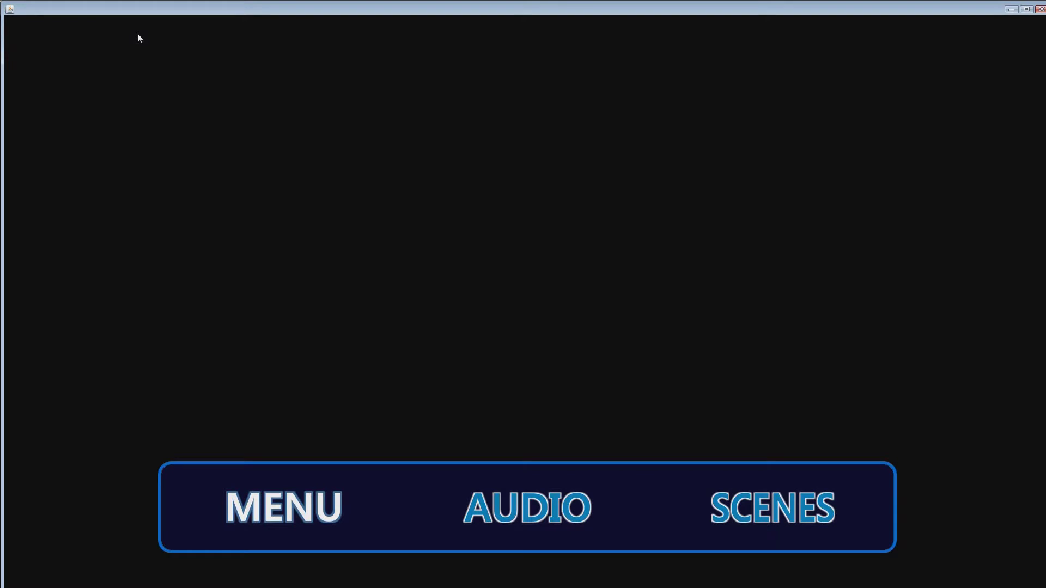
key(Right)
key(Down)
key(Down)
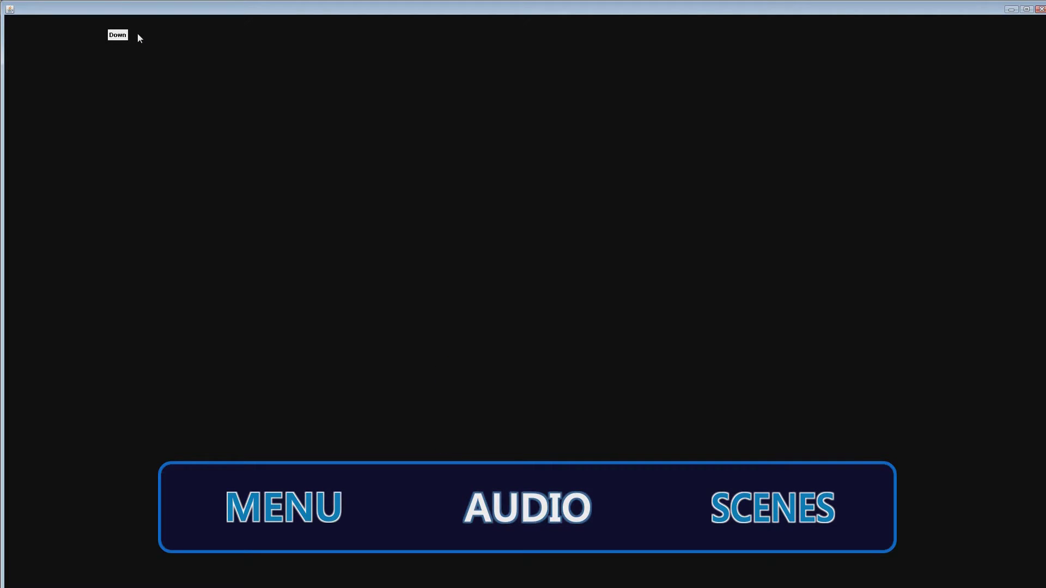
key(Left)
key(Return)
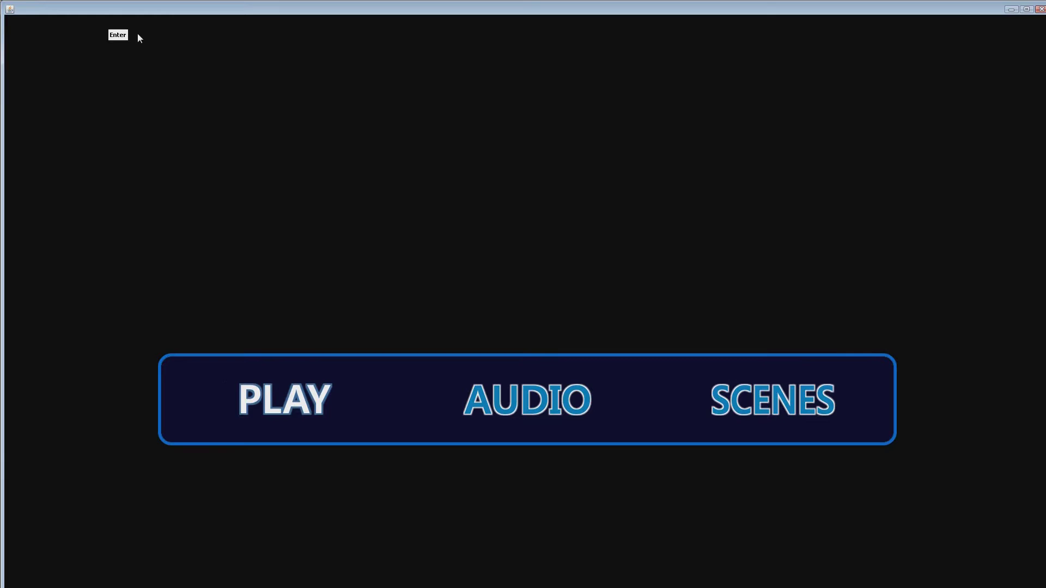
click(1041, 9)
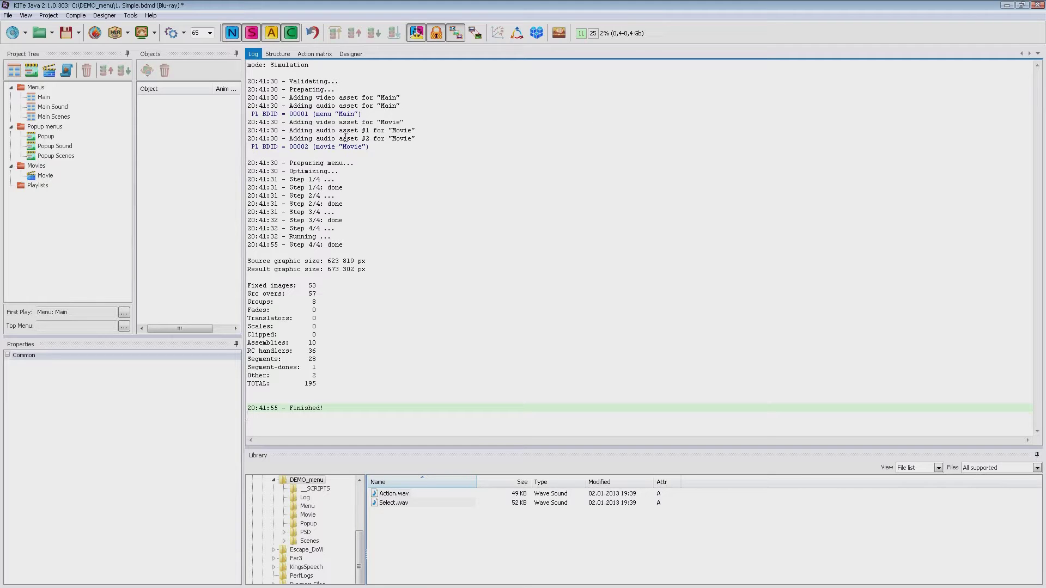
- Open the project 2. With Intro.bdmd from the DEMO_menu folder
click(39, 32)
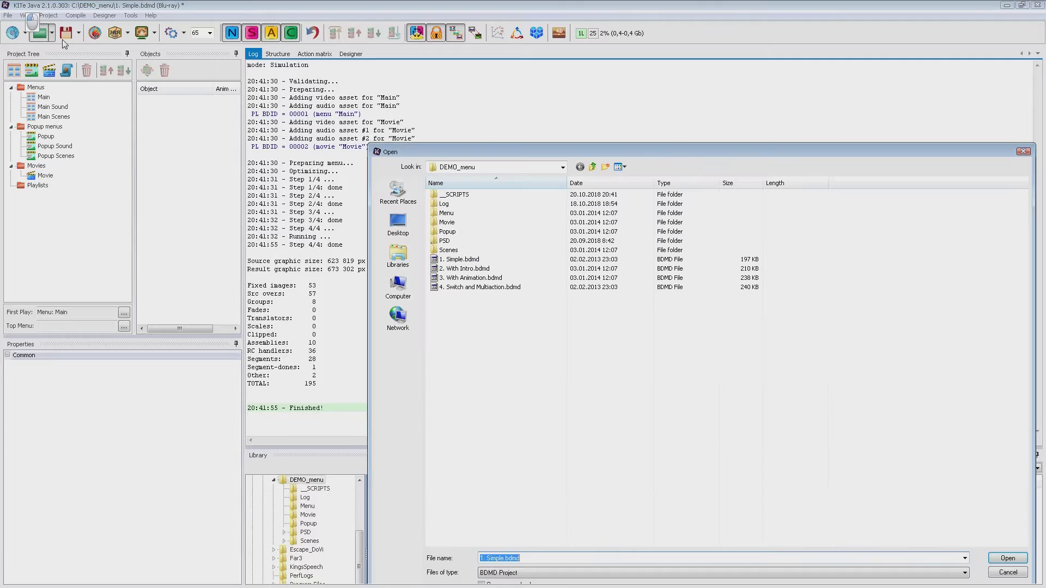
double_click(468, 268)
click(526, 336)
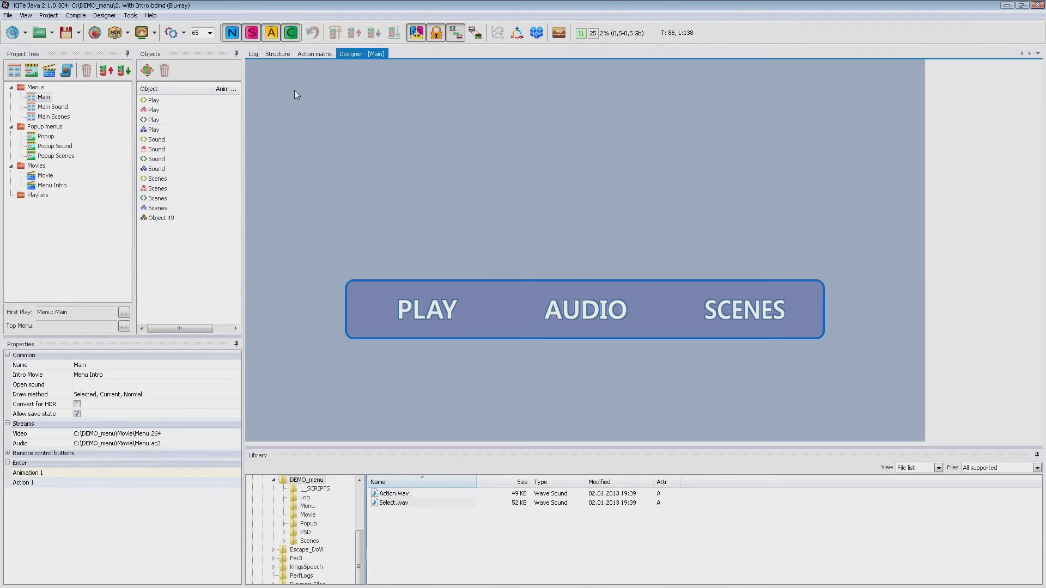
- Examine the Menu Intro movie's properties and End Action, and preview its second chapter in the Scenes window
click(63, 186)
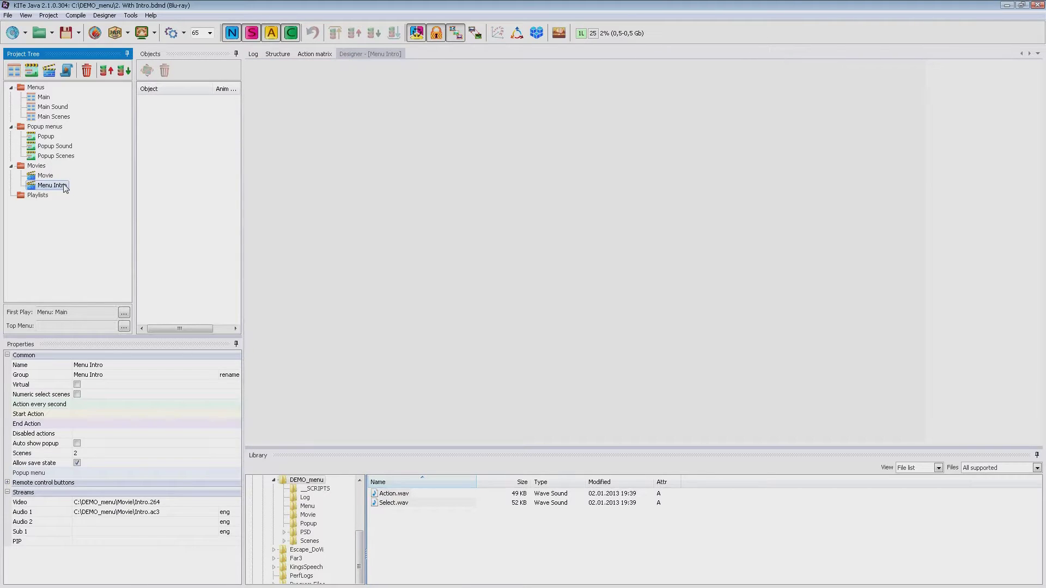
click(129, 424)
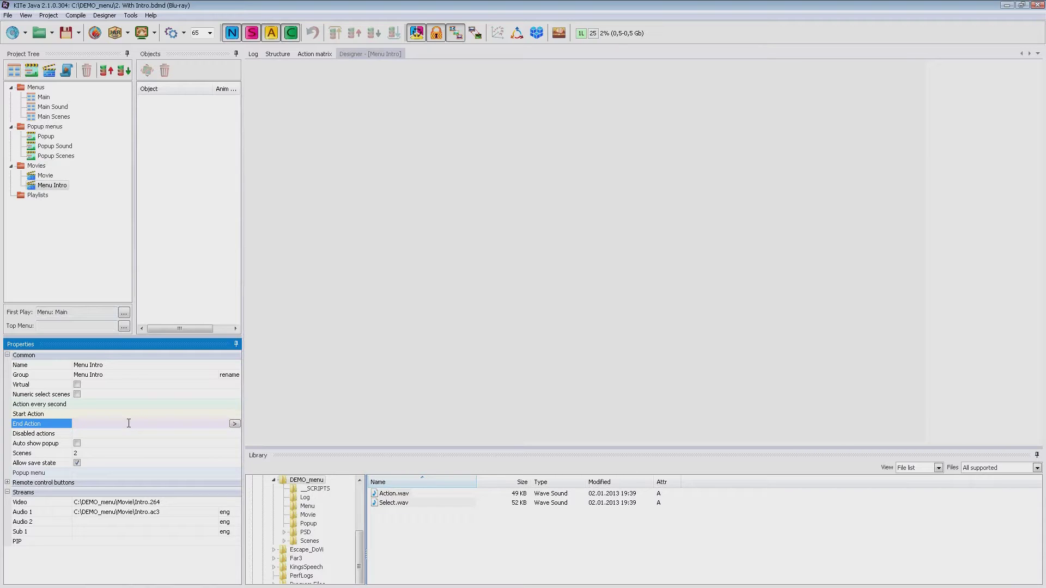
double_click(62, 186)
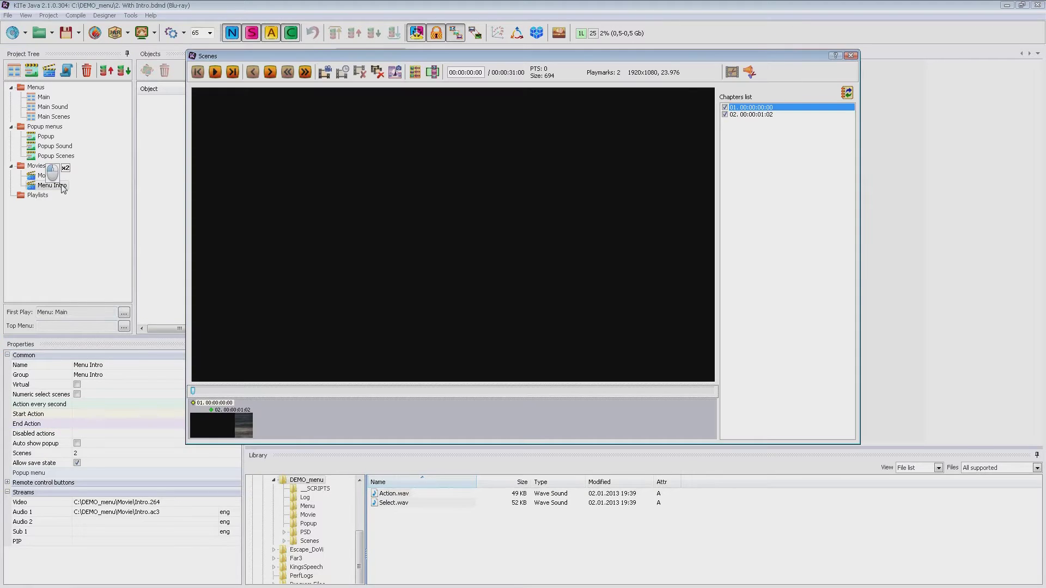
double_click(248, 428)
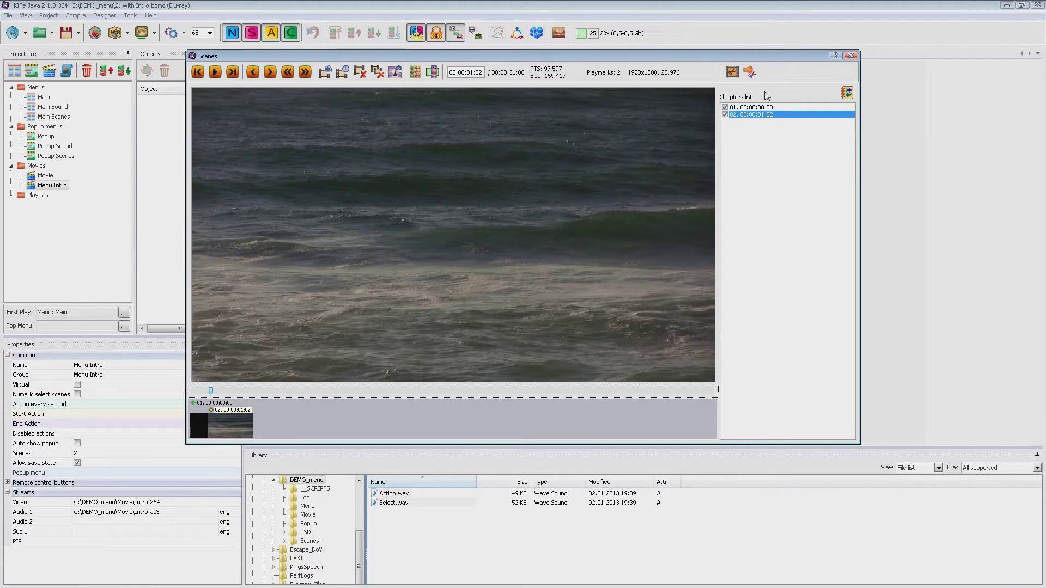
click(850, 56)
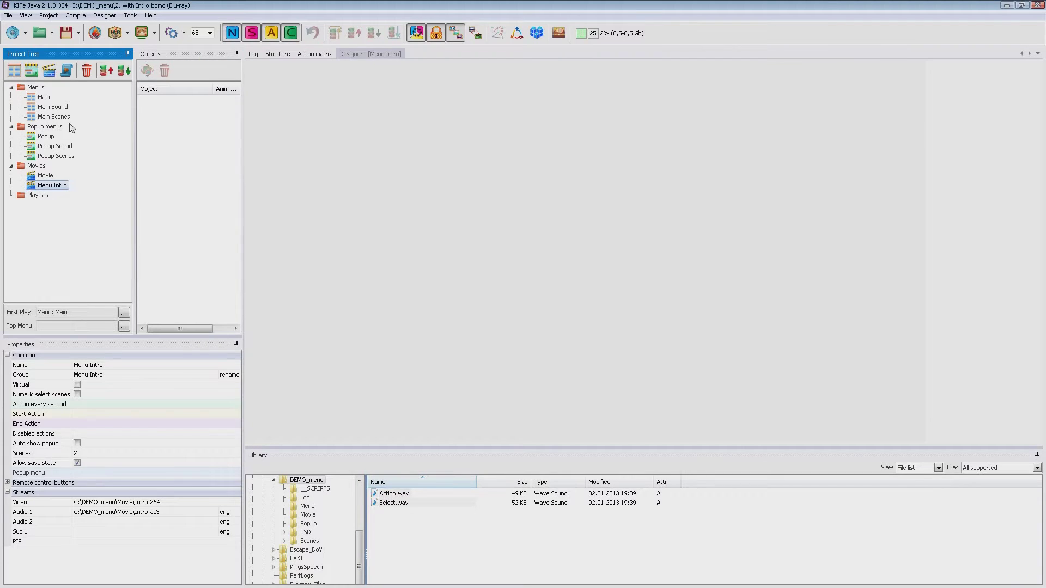
- Review the movies available as the Main menu's Intro Movie without changing the choice, and select the Menu Intro movie again
click(44, 98)
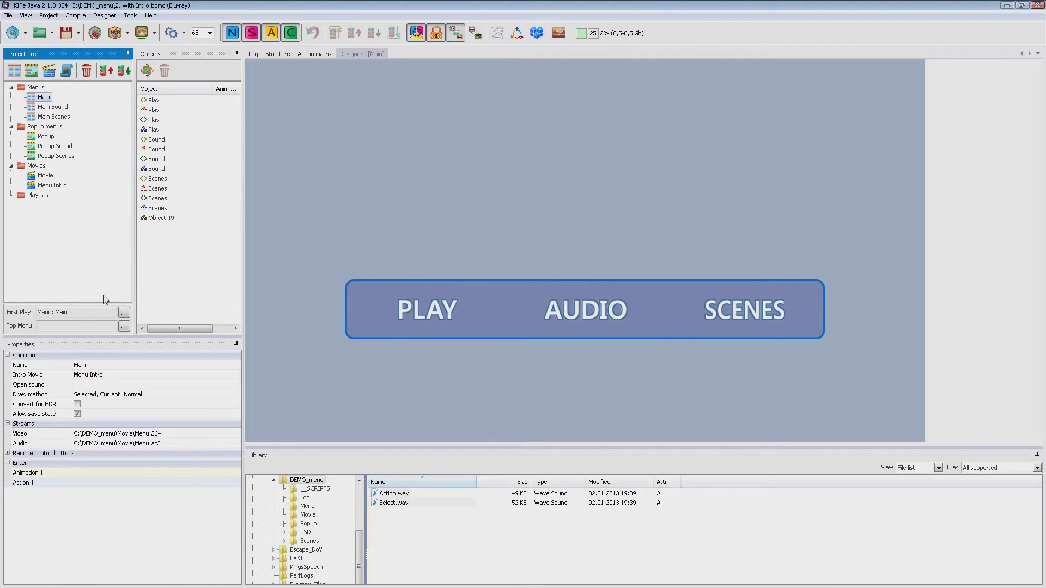
click(192, 375)
click(236, 375)
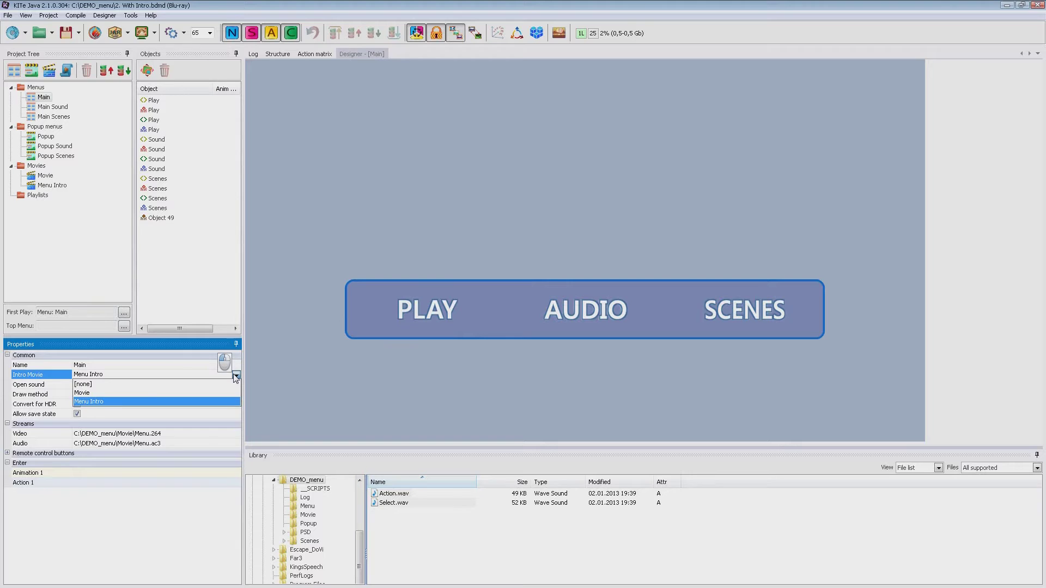
click(235, 376)
click(59, 187)
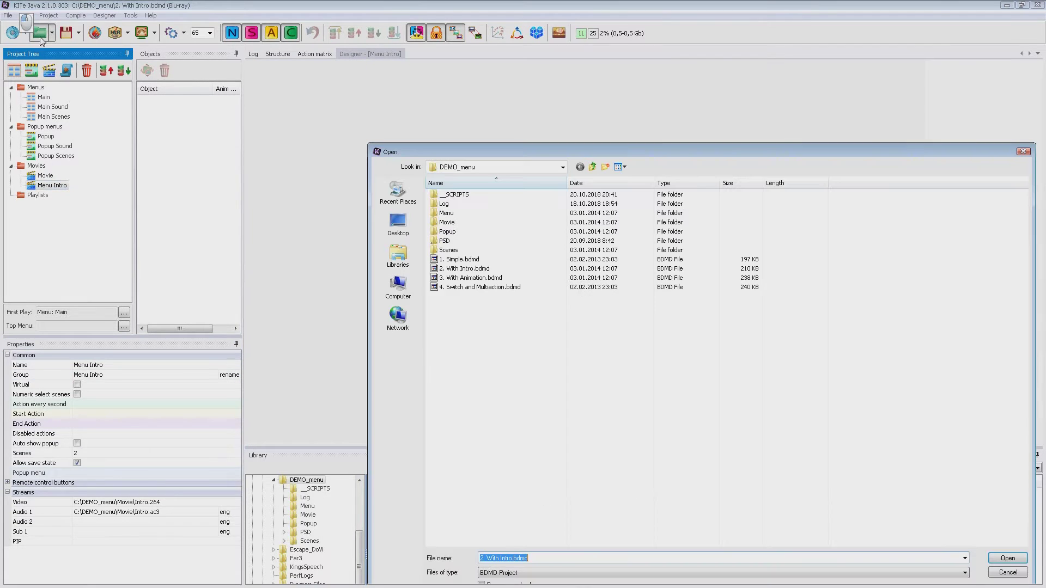
- Open the project 3. With Animation.bdmd and show the Main menu's enter animations and actions in the action matrix
click(40, 33)
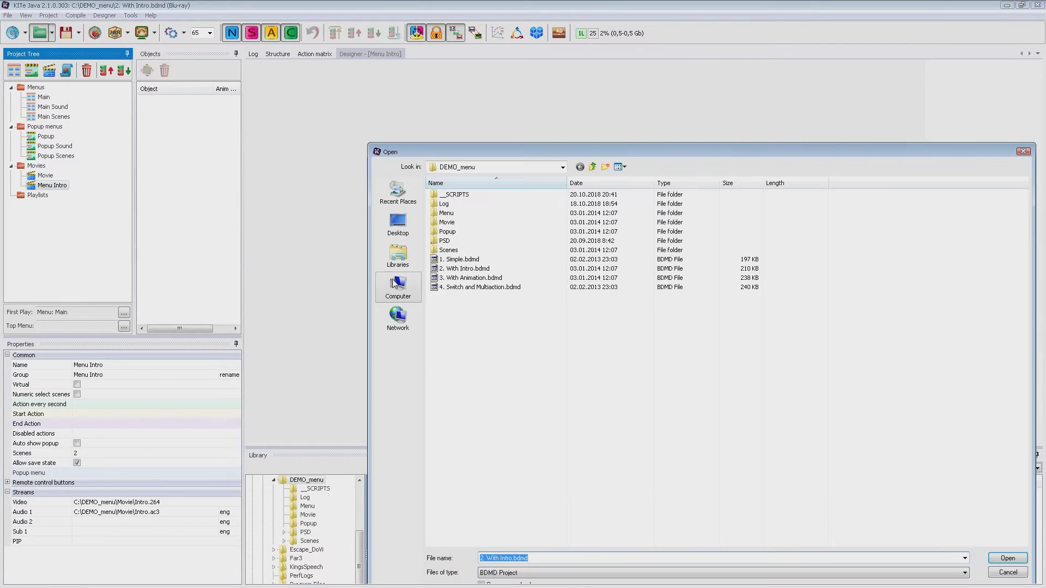
click(454, 278)
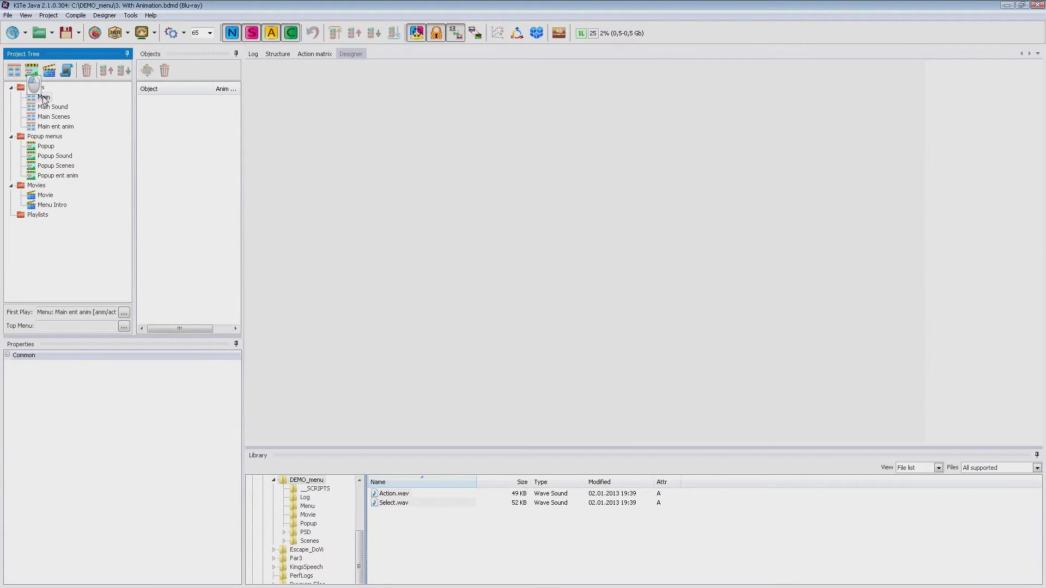
click(44, 98)
click(299, 53)
click(301, 88)
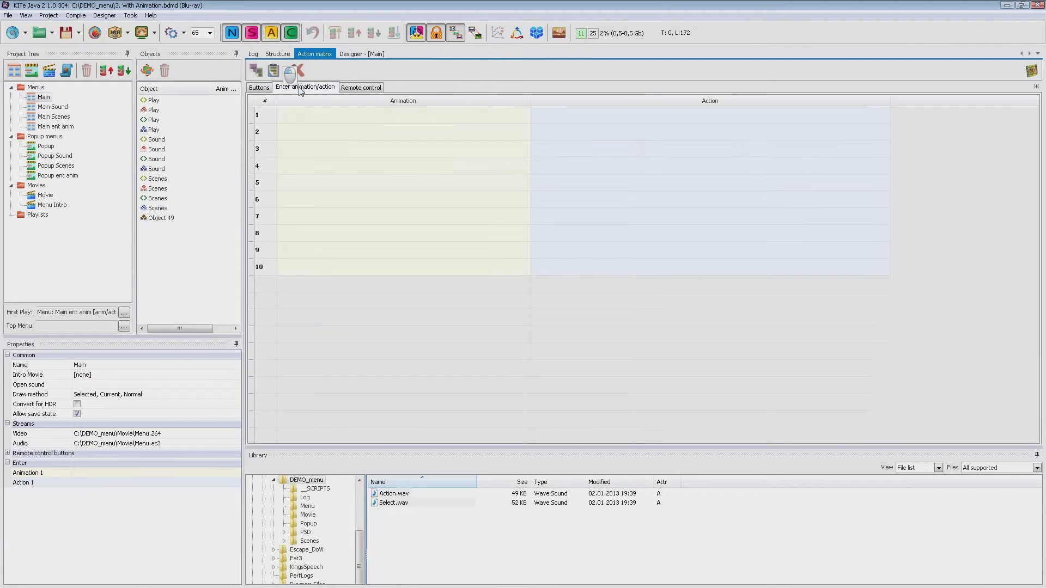
- Open the settings of the Main Sound menu's first enter animation
click(56, 108)
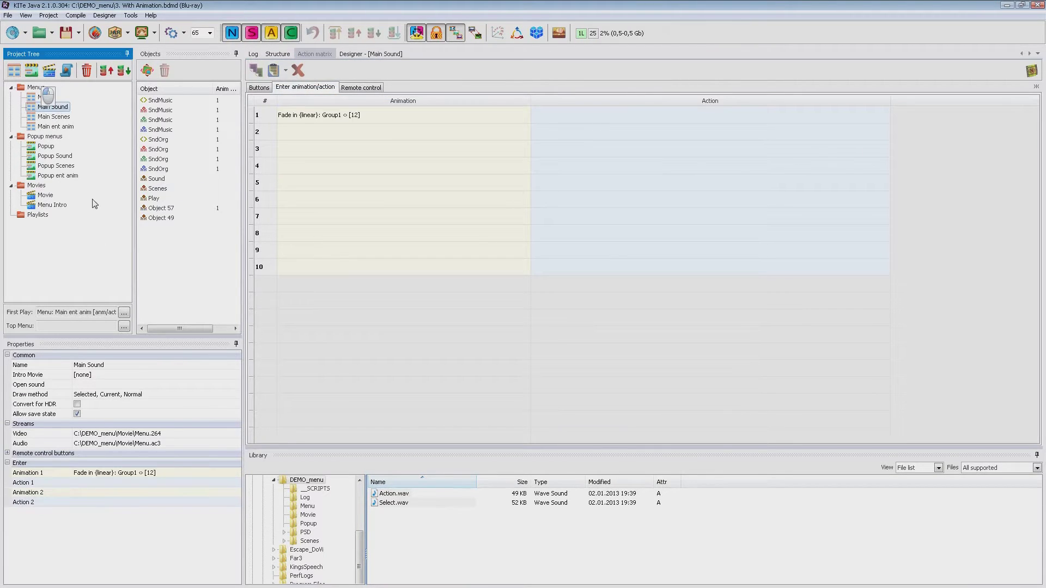
click(171, 492)
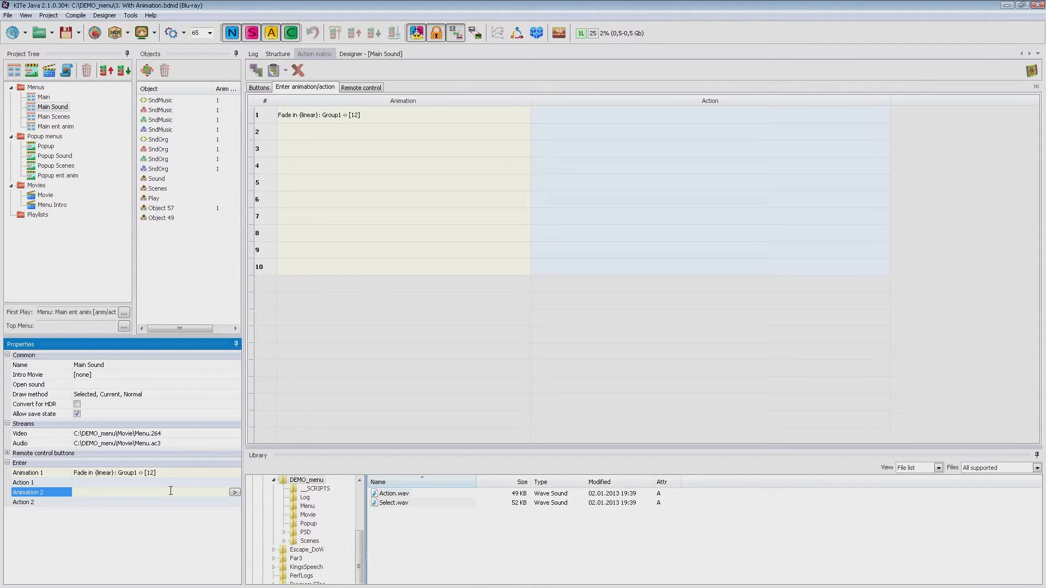
click(231, 472)
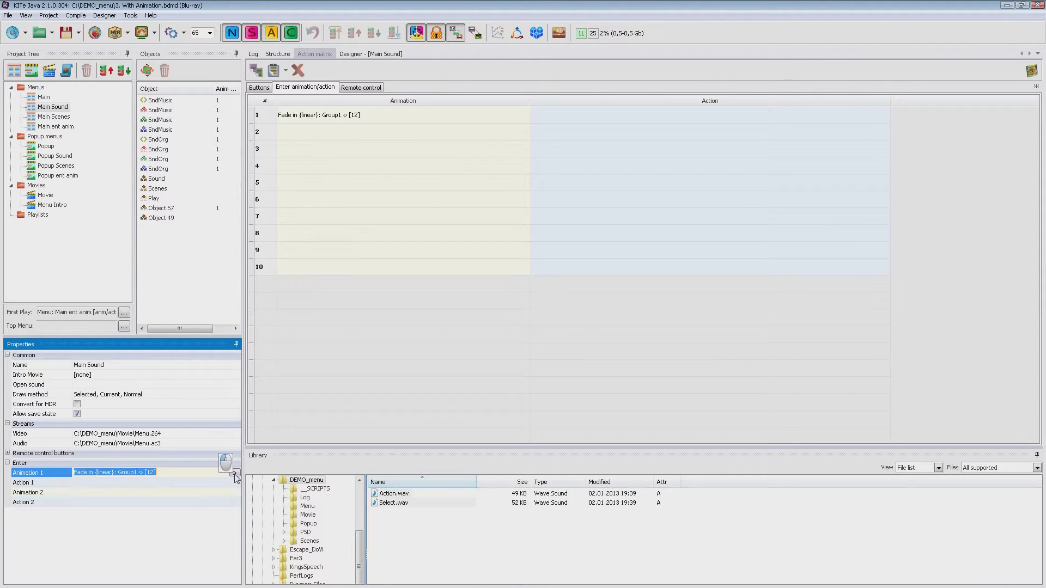
click(234, 472)
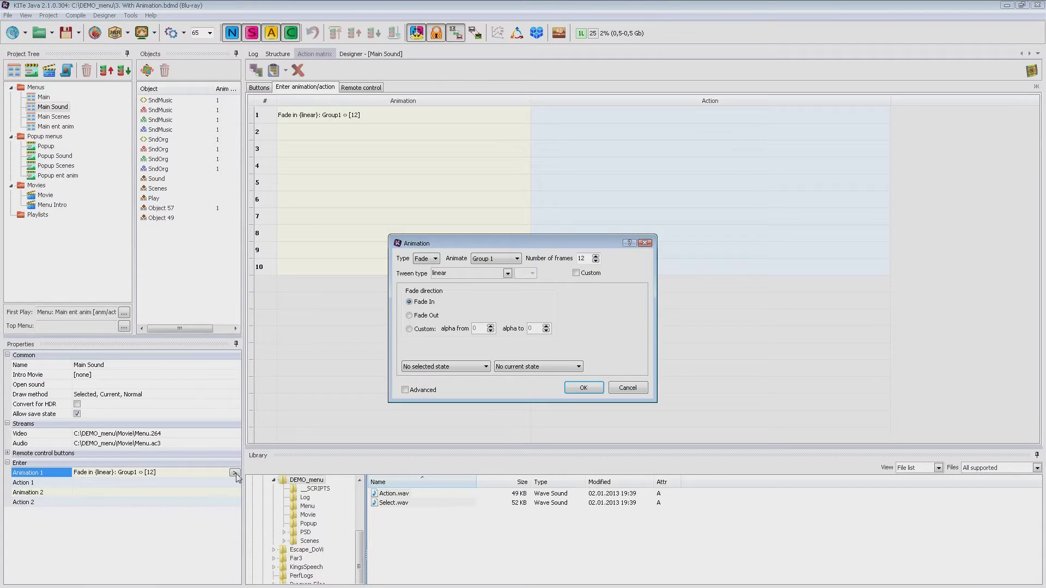
- Look through the available animation types and object groups for the fade, and close its settings without changes
click(432, 259)
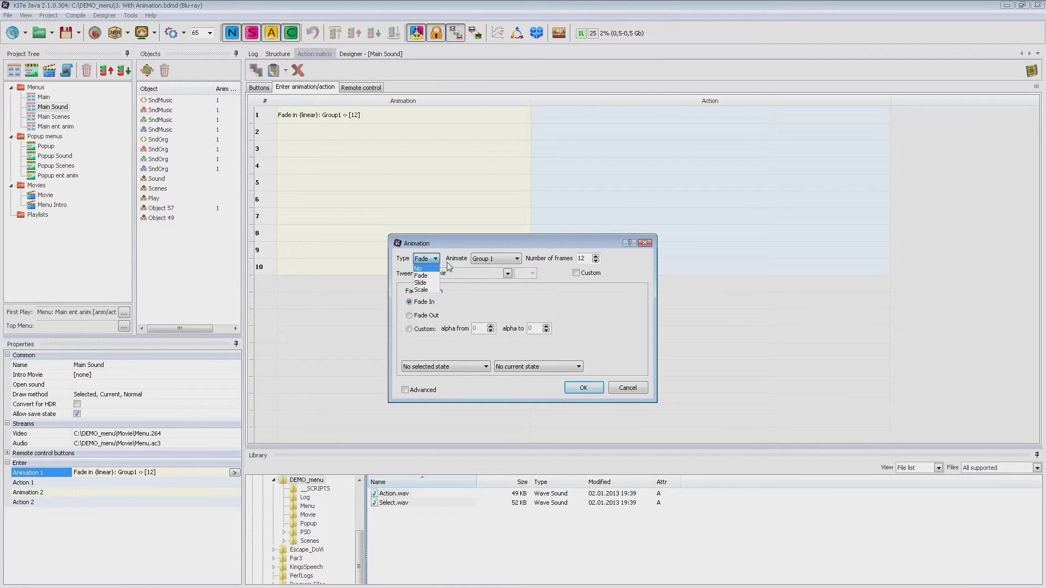
click(451, 264)
click(502, 259)
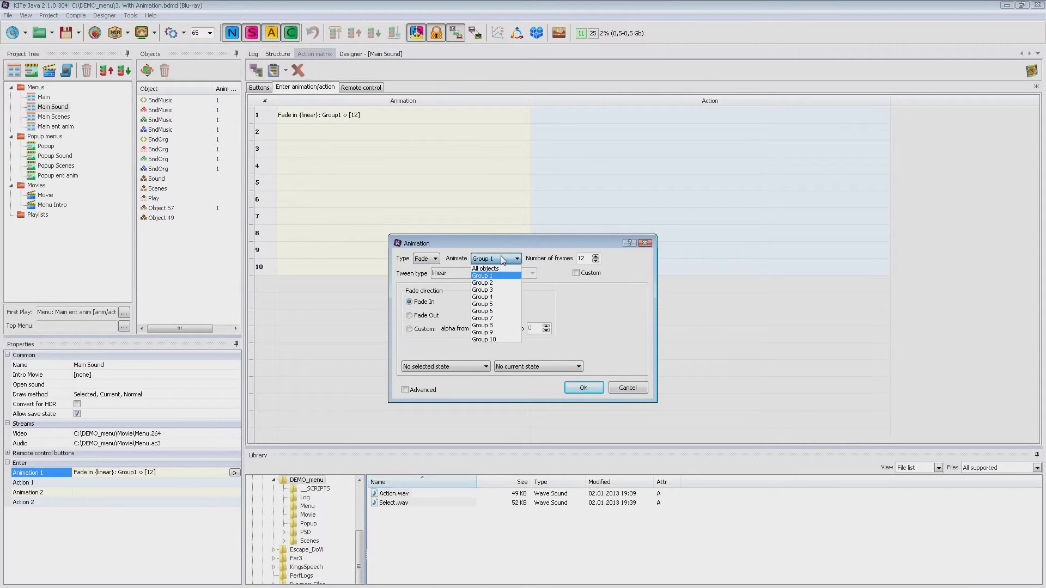
click(551, 274)
click(628, 389)
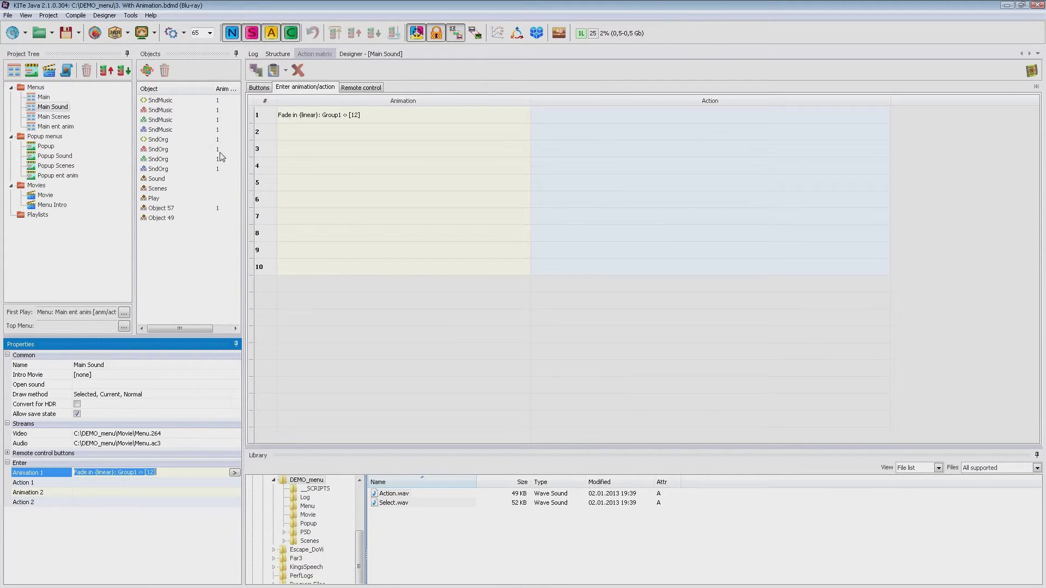
- Assign the Main menu's Play button to Animation group 1 and undo the assignment
click(45, 98)
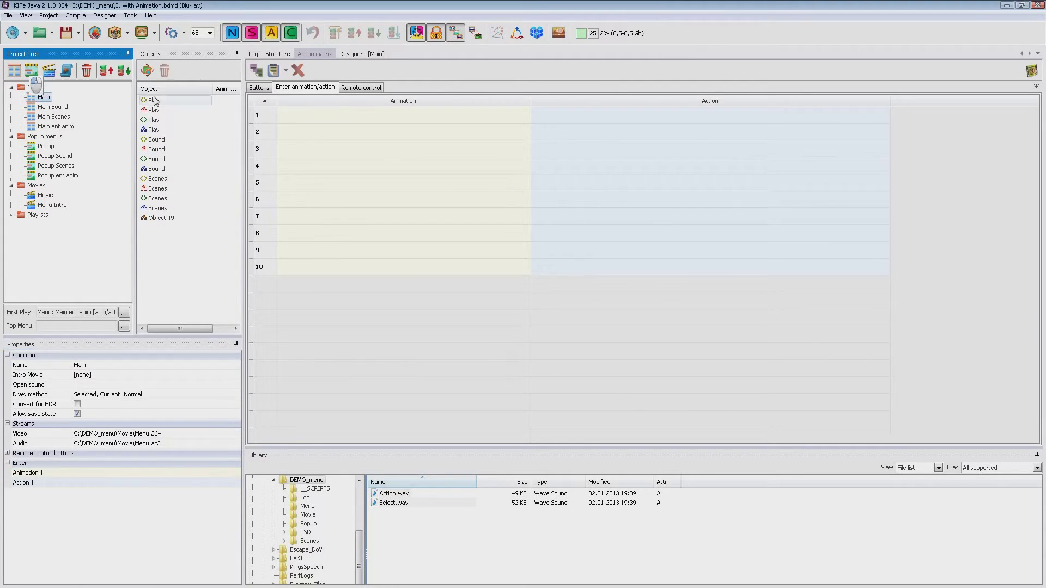
click(361, 55)
right_click(423, 317)
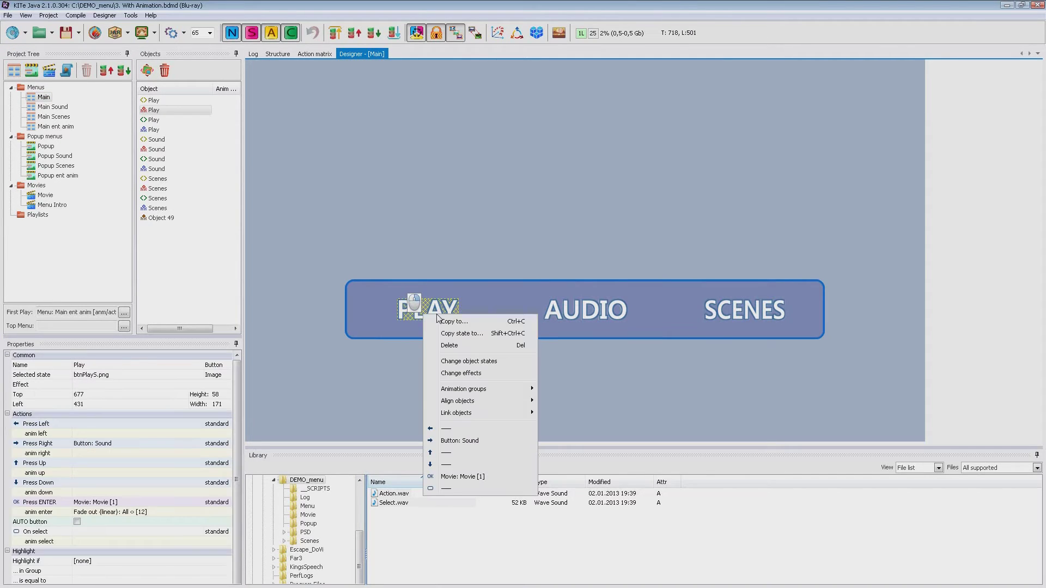
mouse_move(488, 387)
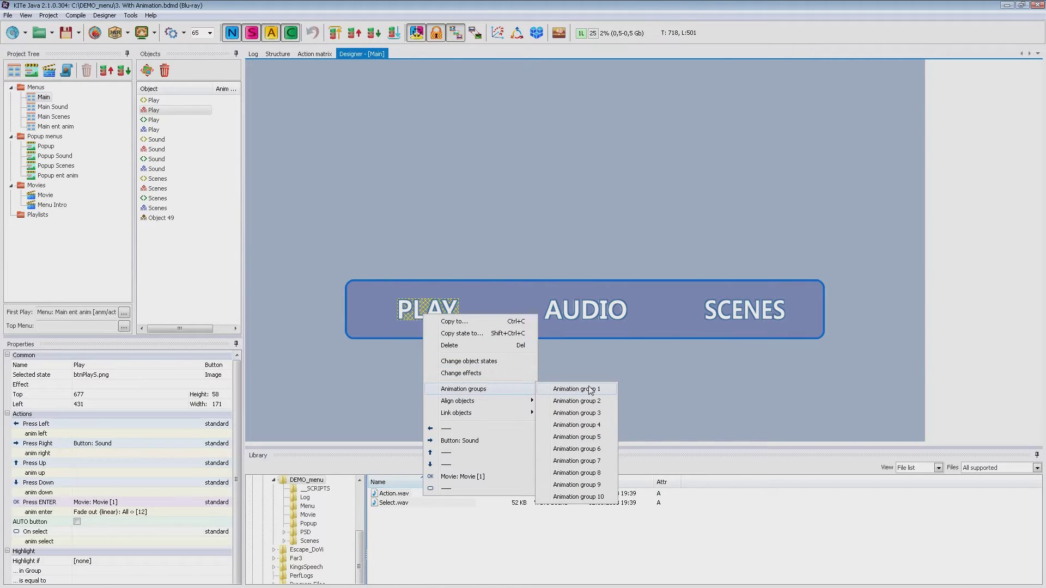
click(590, 389)
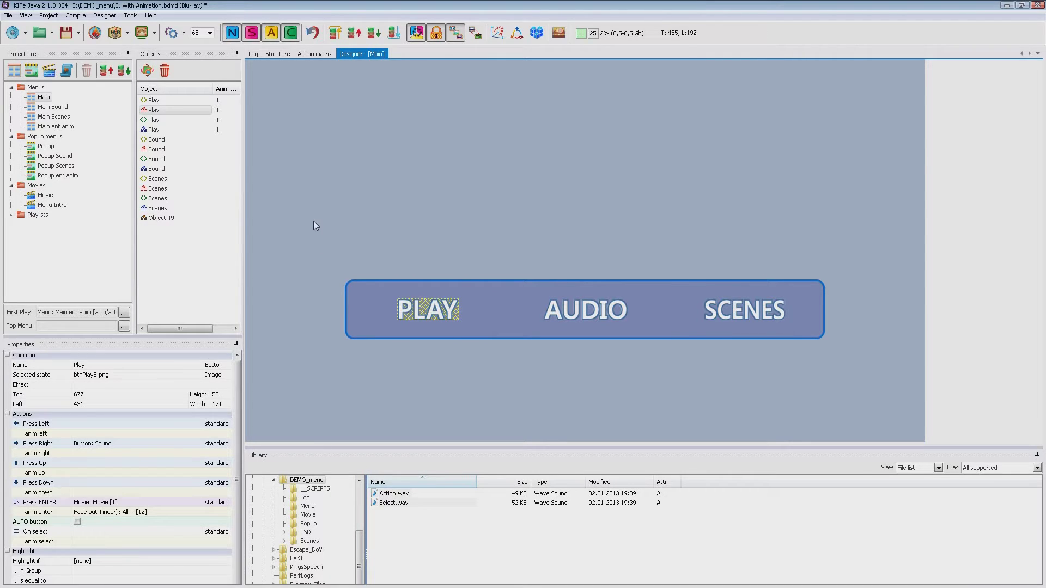
click(314, 34)
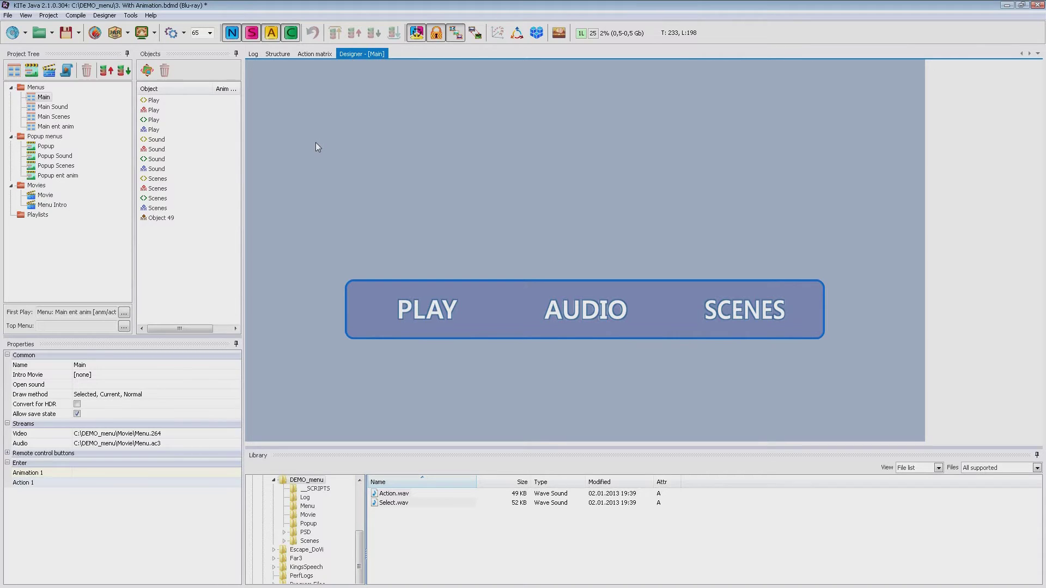
- Examine the Main ent anim menu, selecting all its objects together and viewing its first enter action
click(67, 127)
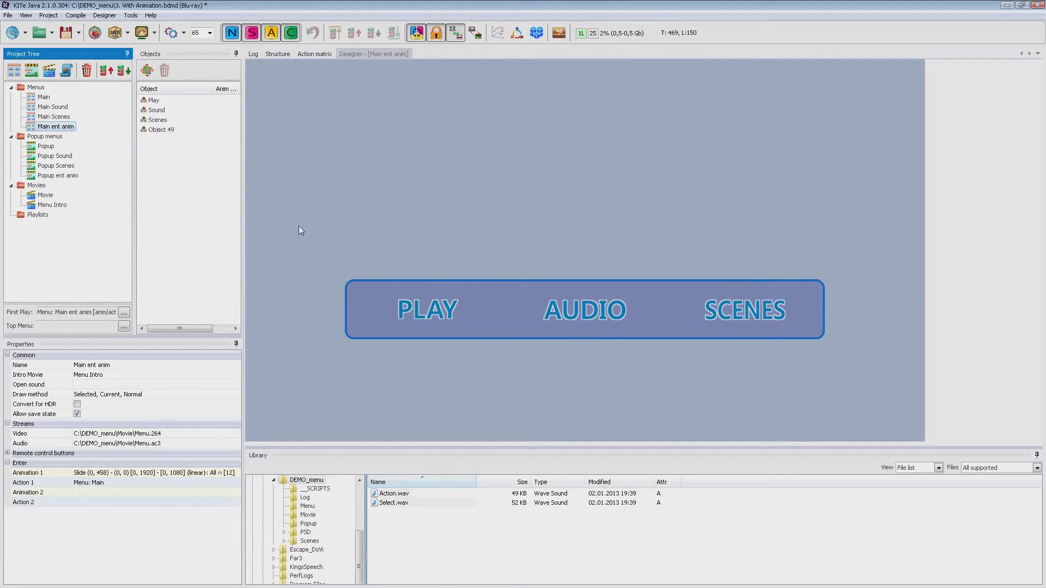
drag(298, 226, 859, 371)
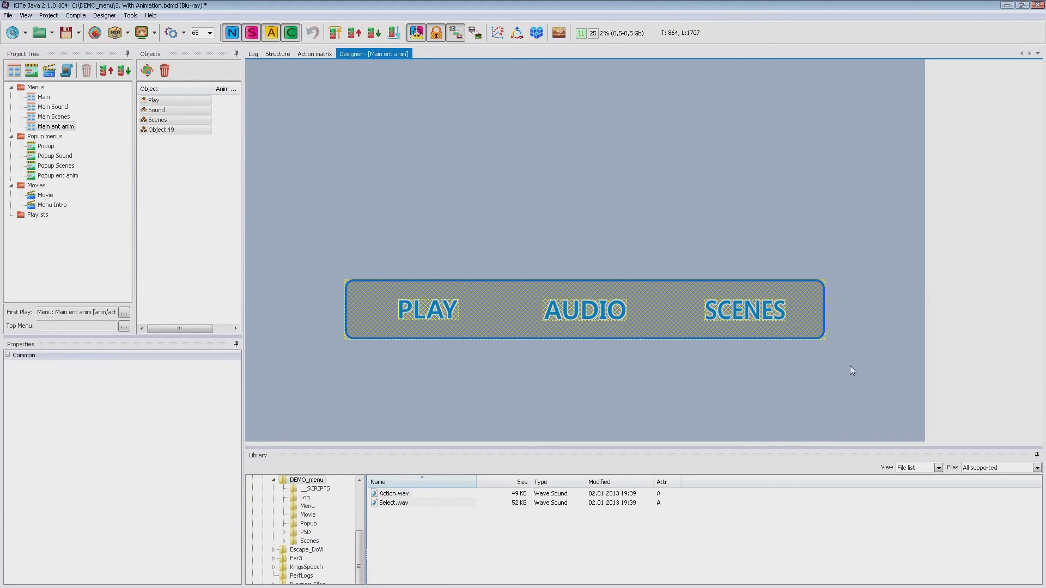
click(299, 320)
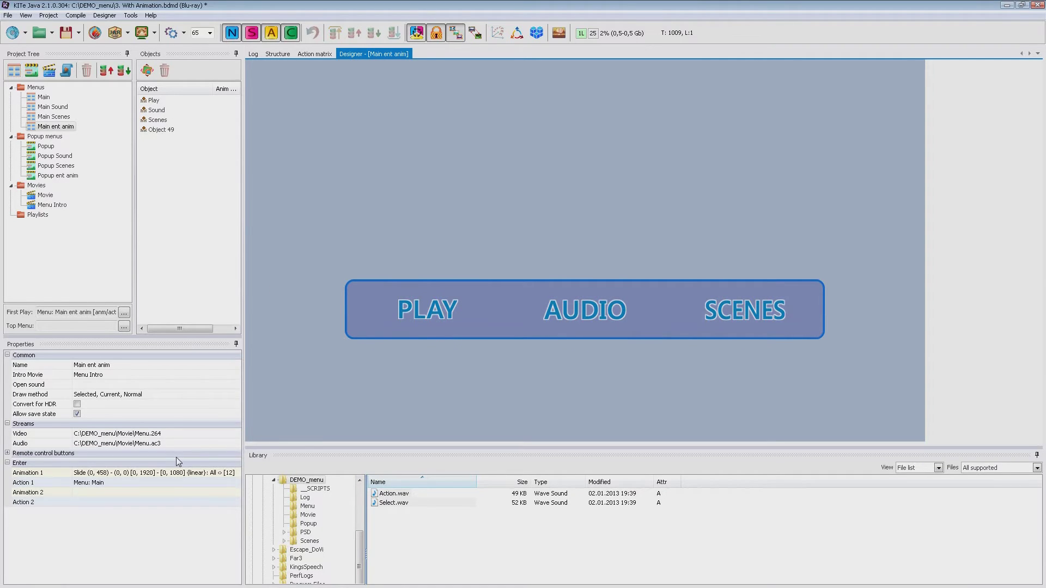
click(143, 483)
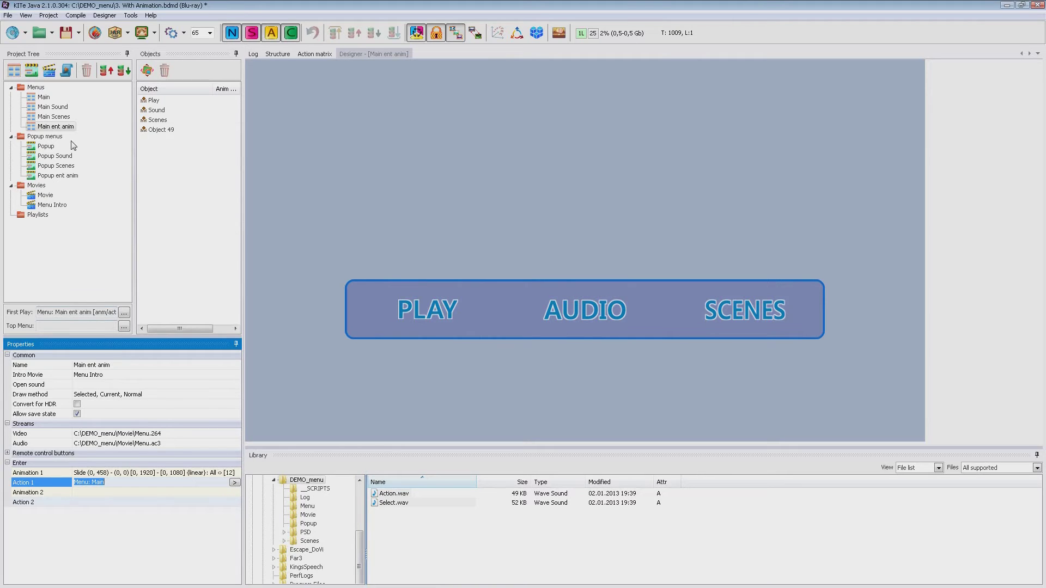
- Compare the Intro Movie choices of the Main and Main ent anim menus without changing either one
click(46, 98)
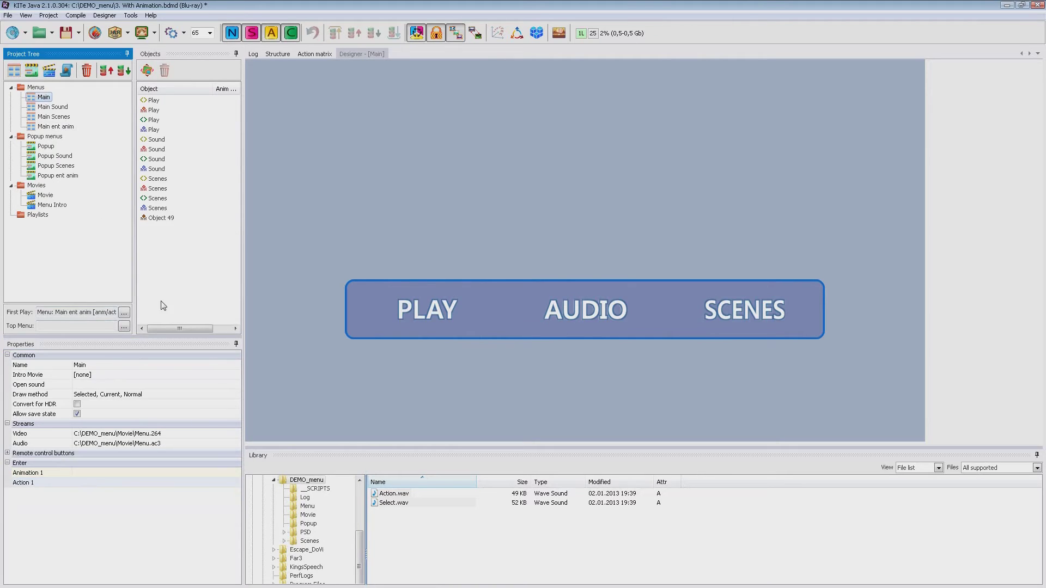
click(207, 375)
click(235, 376)
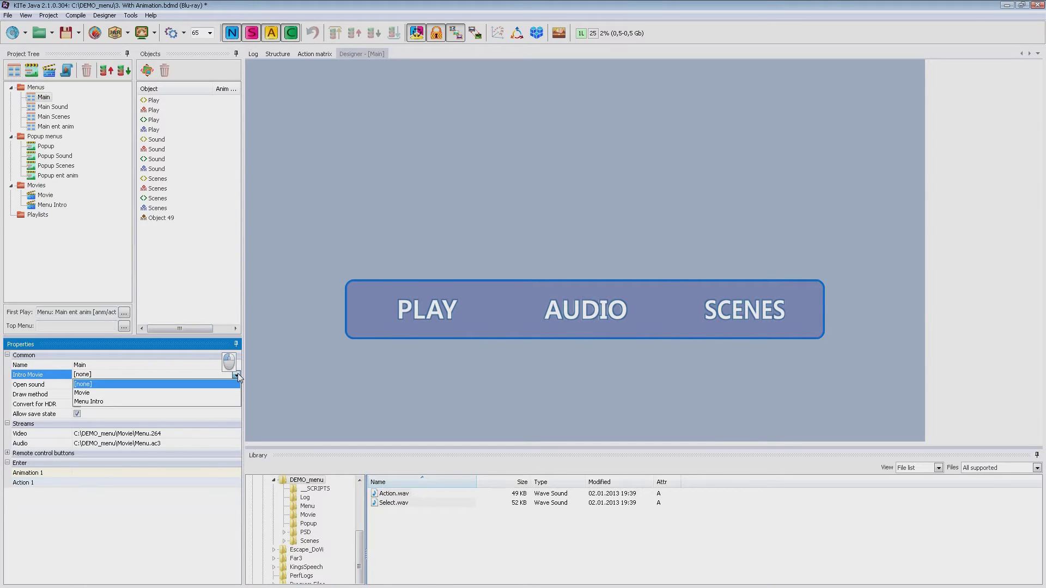
click(236, 375)
click(54, 126)
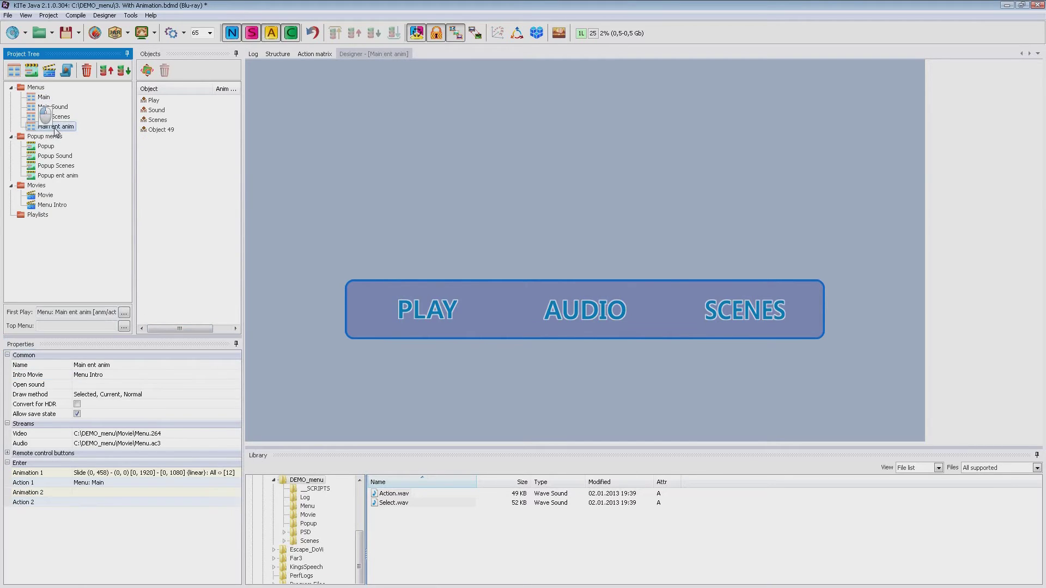
click(186, 376)
click(236, 375)
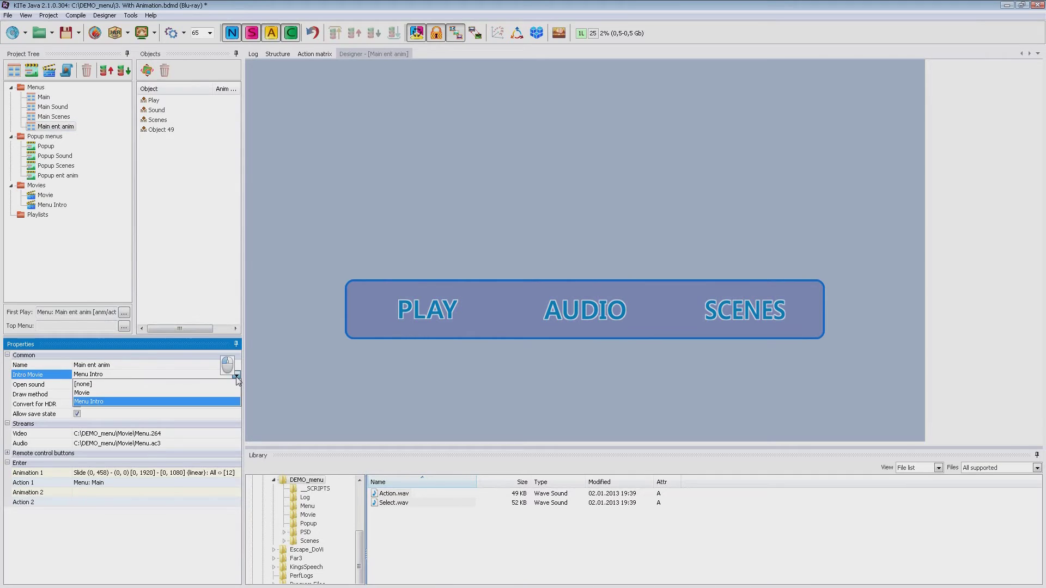
click(229, 385)
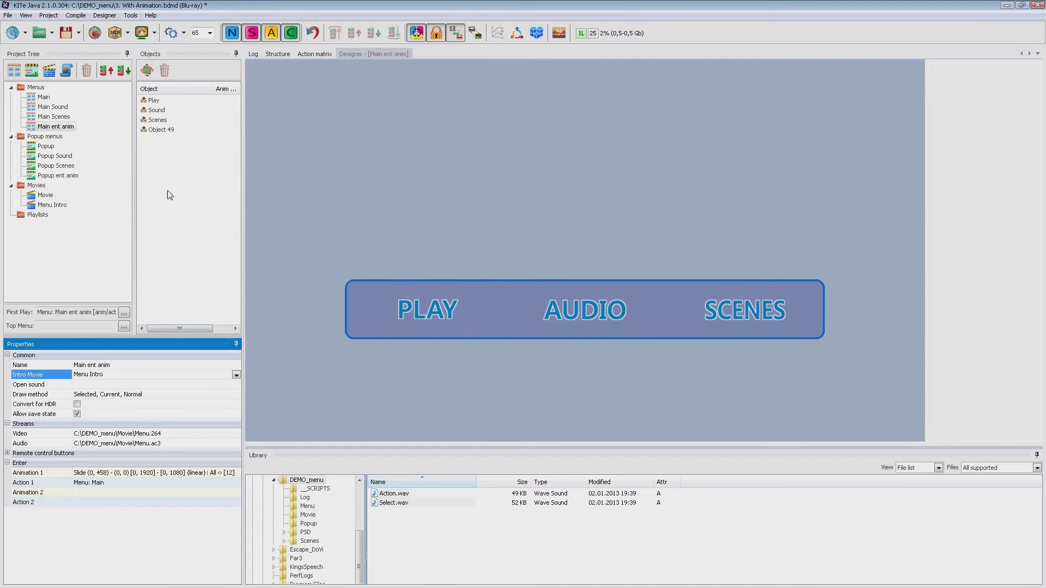
- Simulate the animated menu, choosing an audio option from the Audio submenu and playing chapter 3 from the Scenes submenu
click(142, 33)
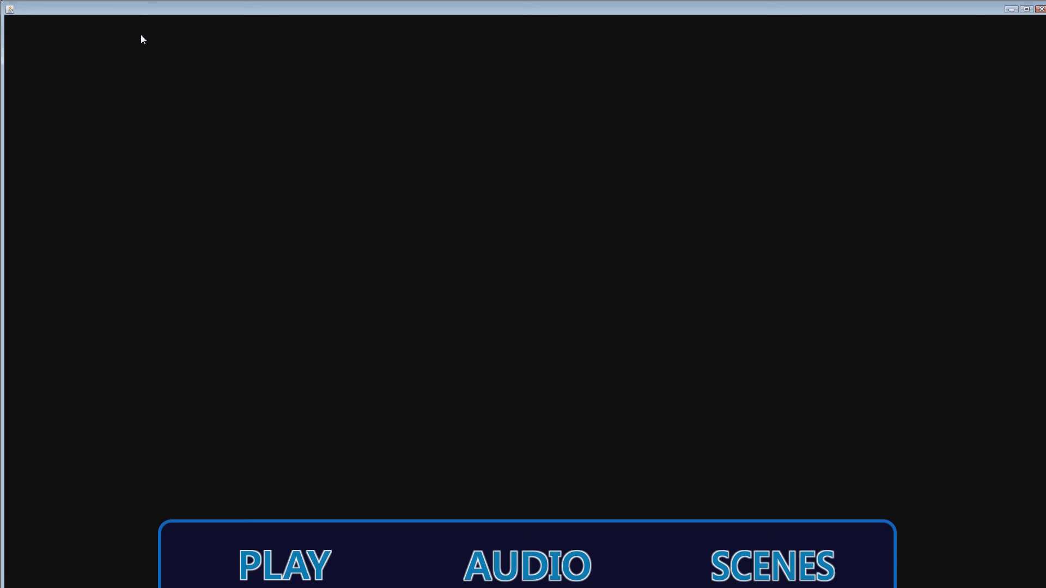
key(Right)
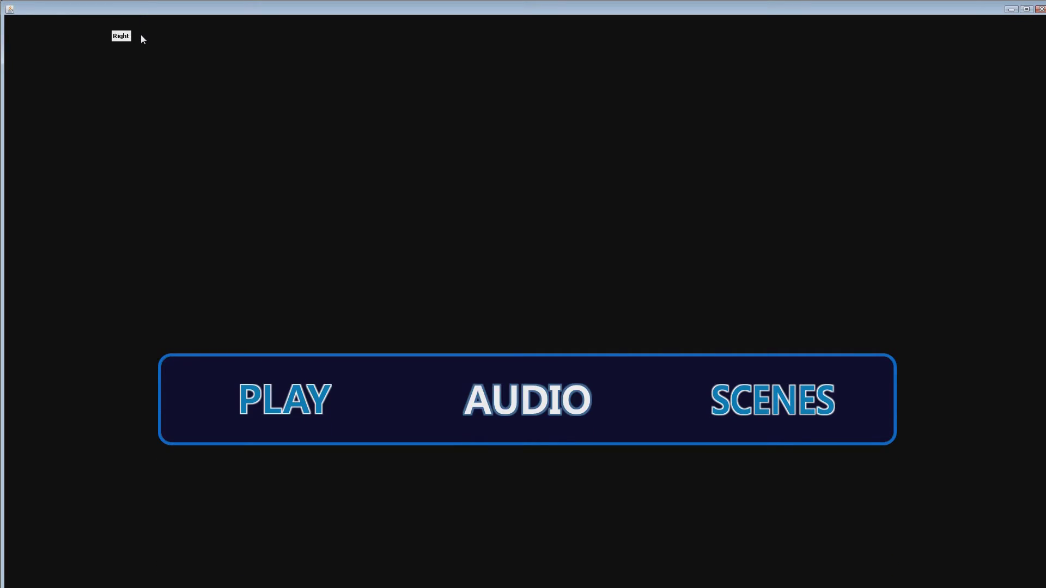
key(Return)
key(Down)
key(Return)
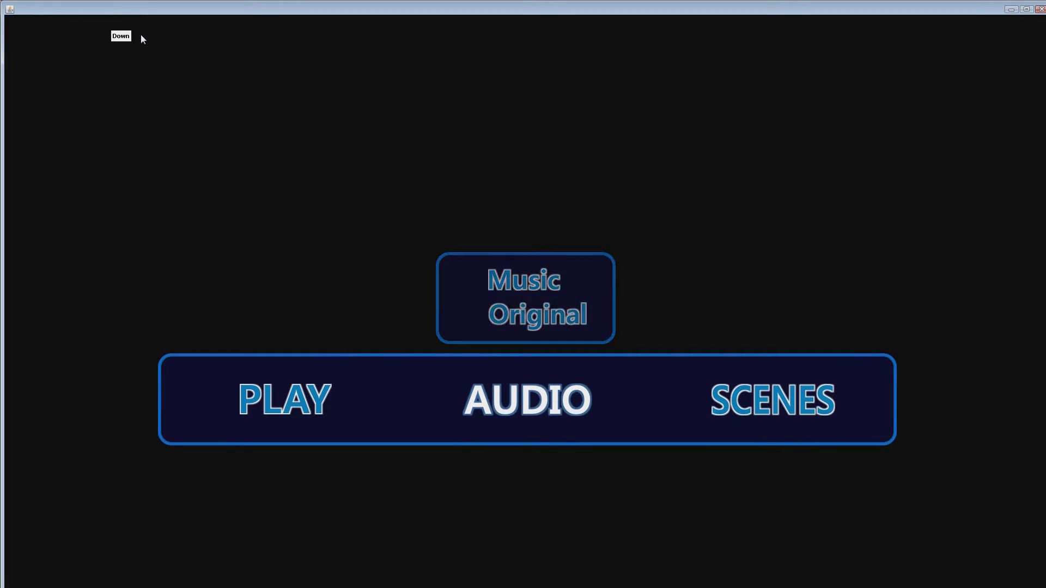
key(Right)
key(Right)
key(Right)
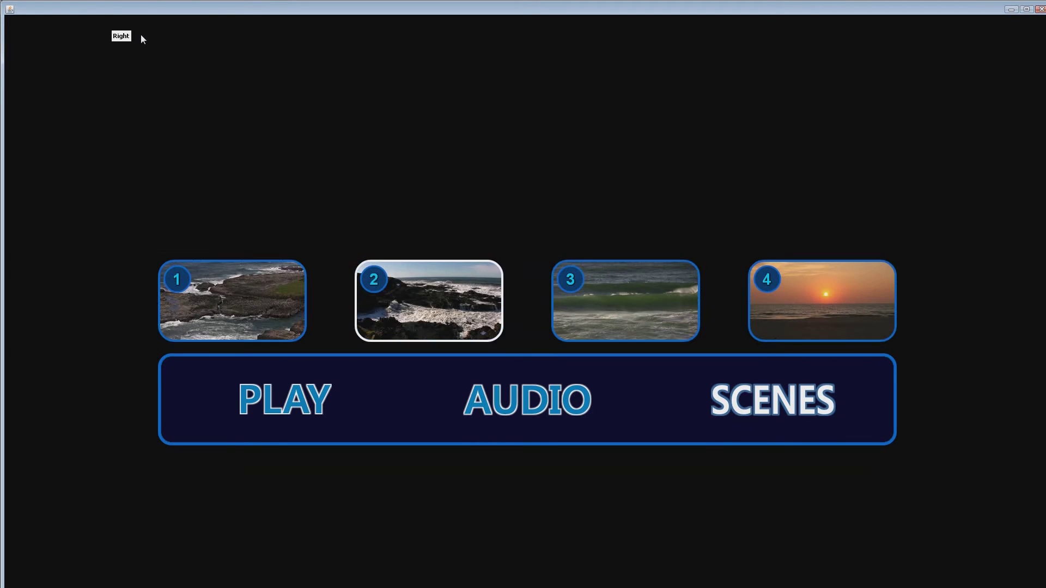
key(Return)
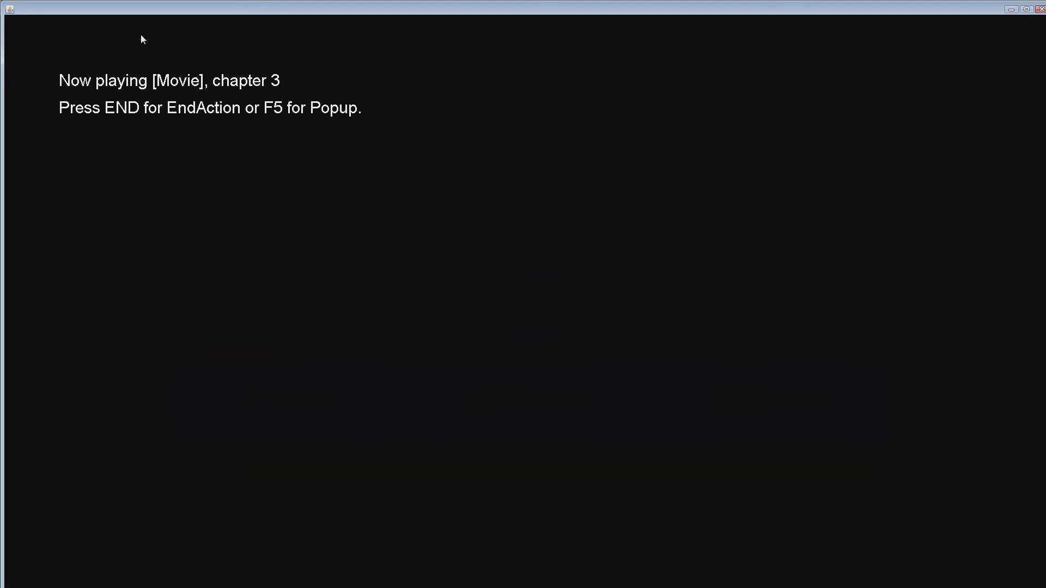
- Test the popup menu during playback by choosing an audio option and returning to the main menu, and close the simulation
key(F5)
key(Right)
key(Return)
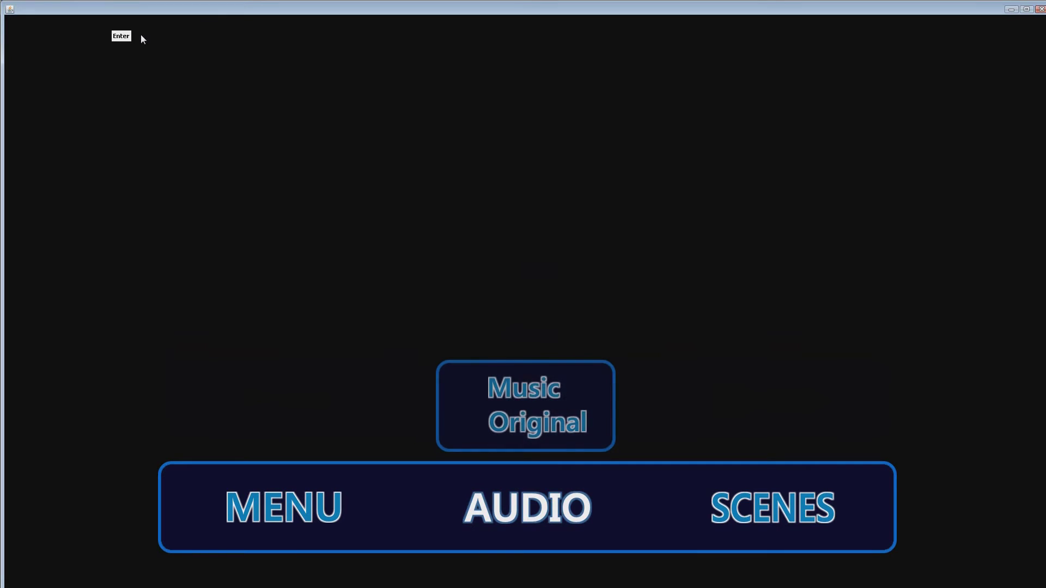
key(Return)
key(Left)
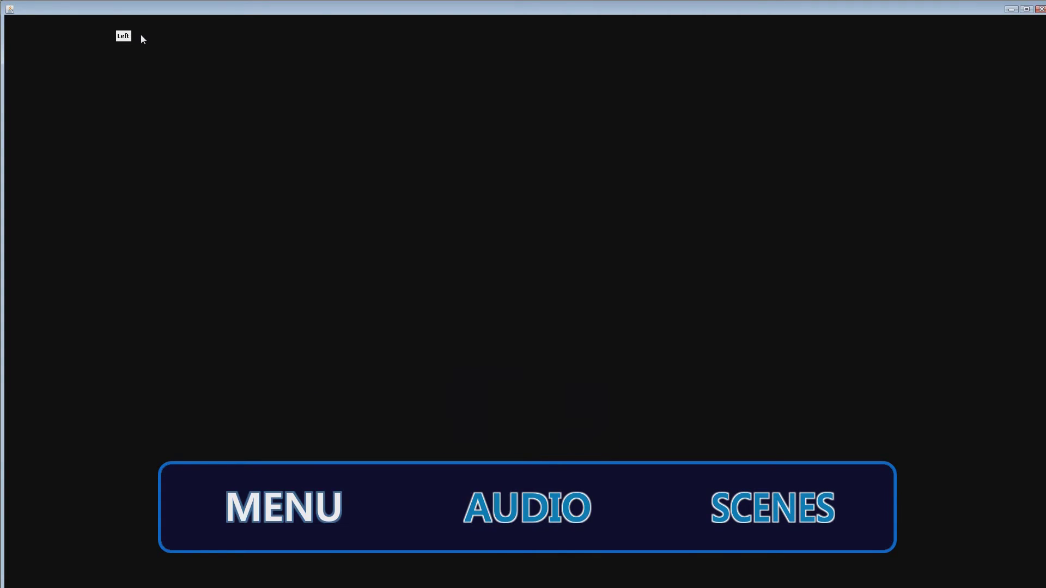
key(Return)
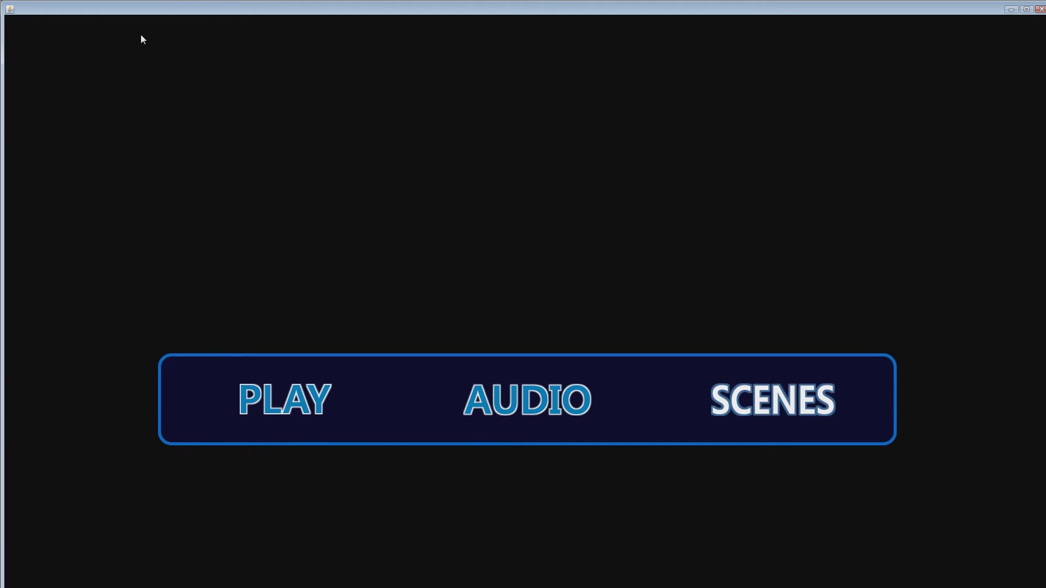
click(1040, 9)
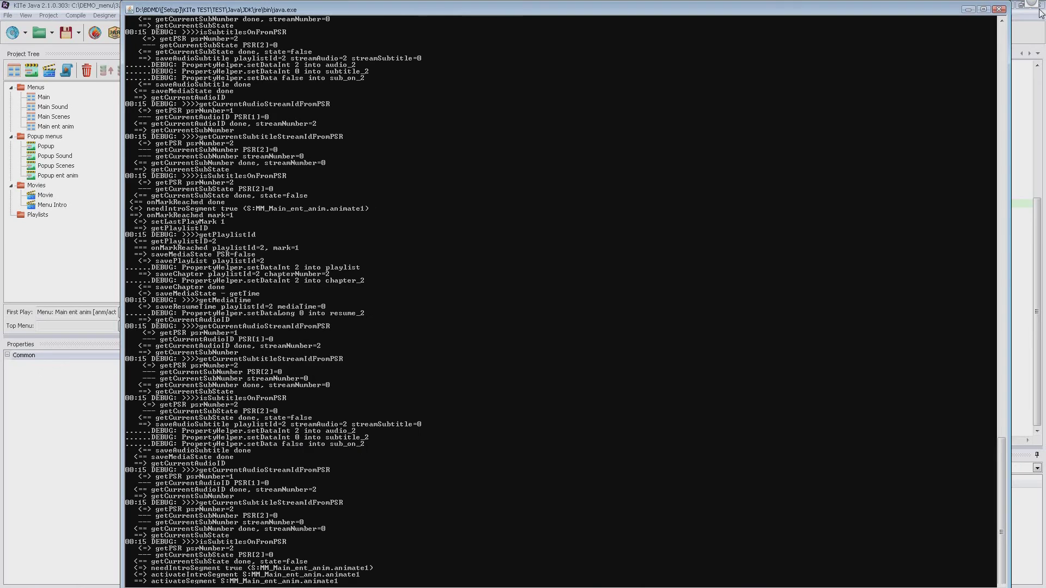
- Show the Popup menu in the designer and inspect its Scenes button's Press ENTER action
click(45, 146)
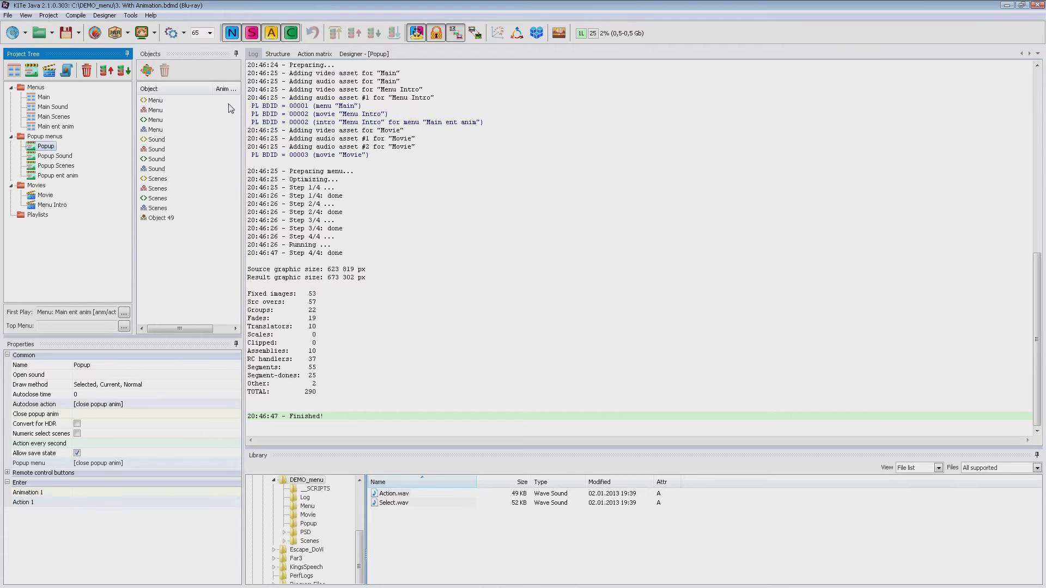
click(352, 54)
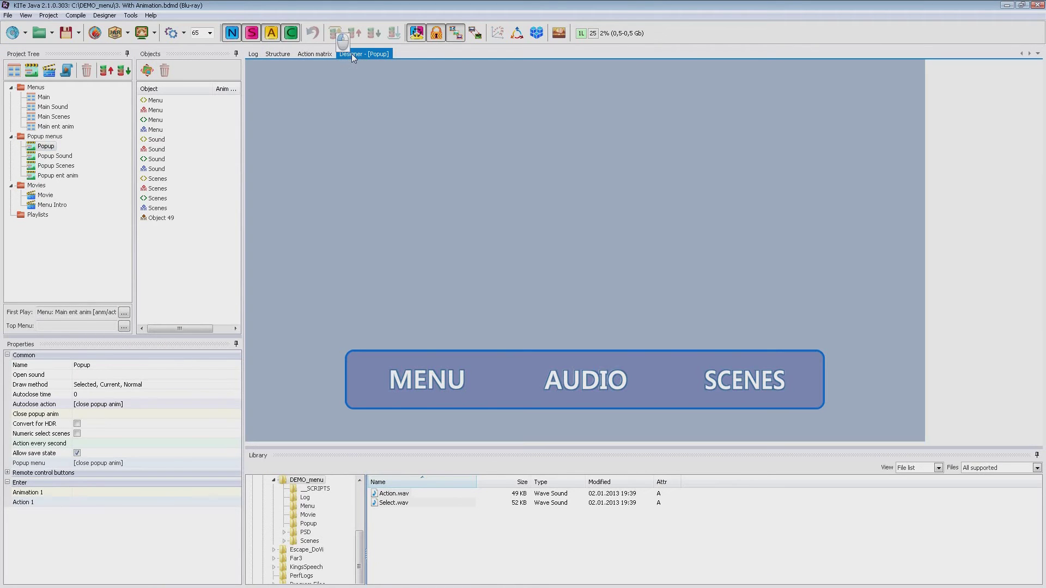
click(737, 381)
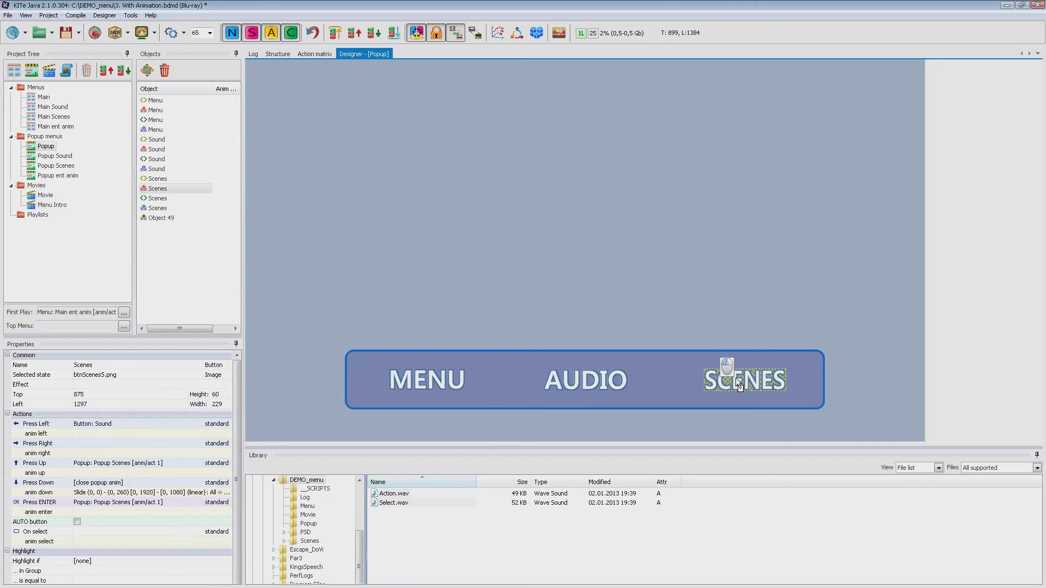
click(176, 503)
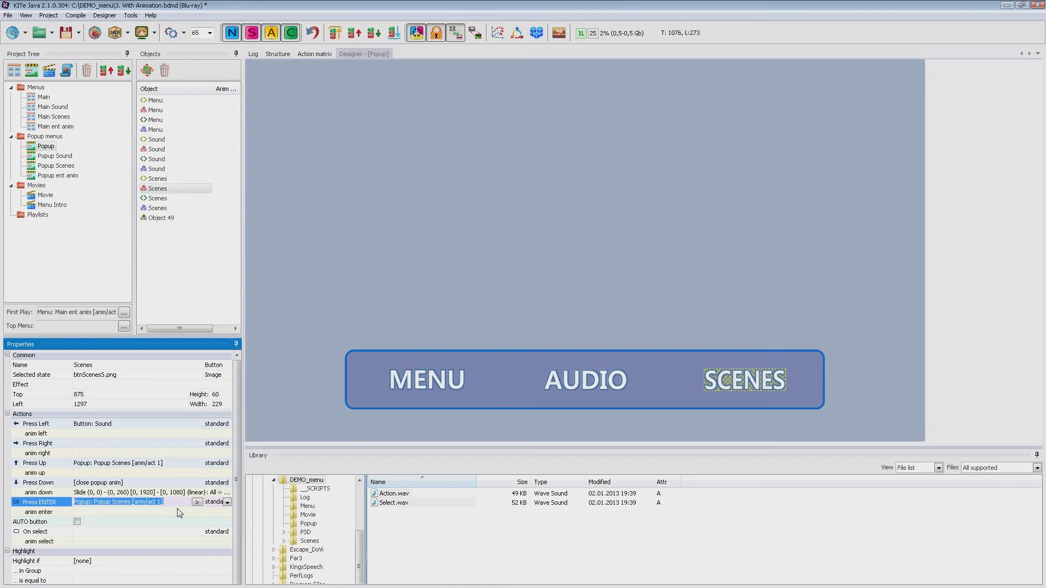
- Open the project 4. Switch and Multiaction.bdmd and inspect the actions of the Popup menu's Audio and Scenes buttons
click(38, 32)
double_click(507, 286)
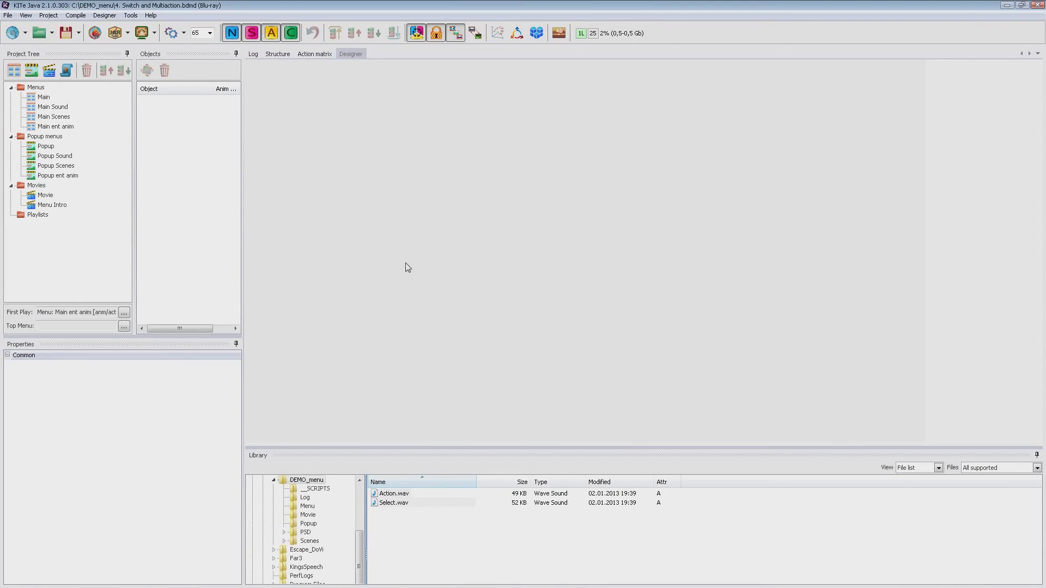
click(45, 146)
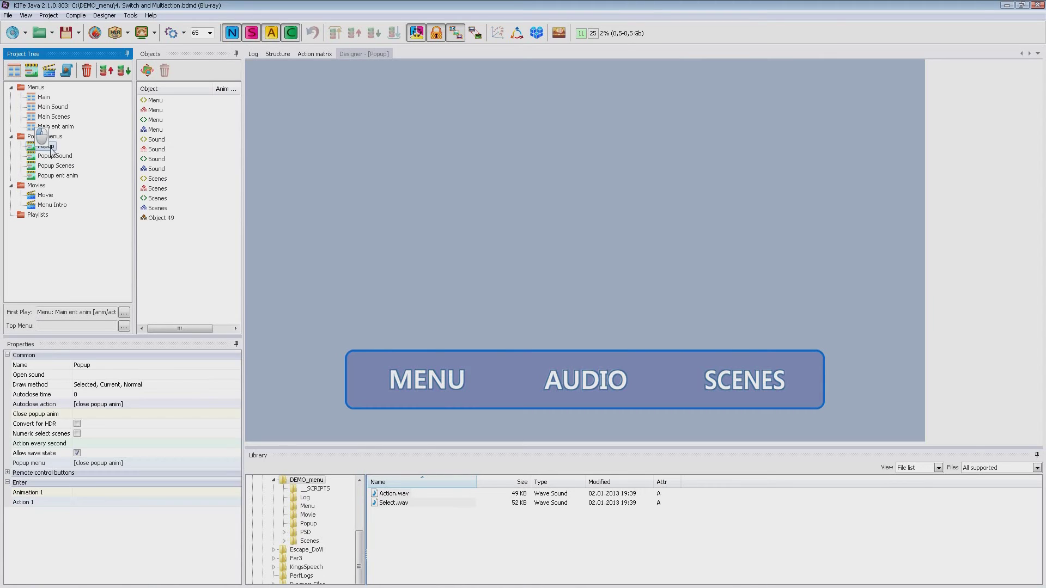
click(607, 378)
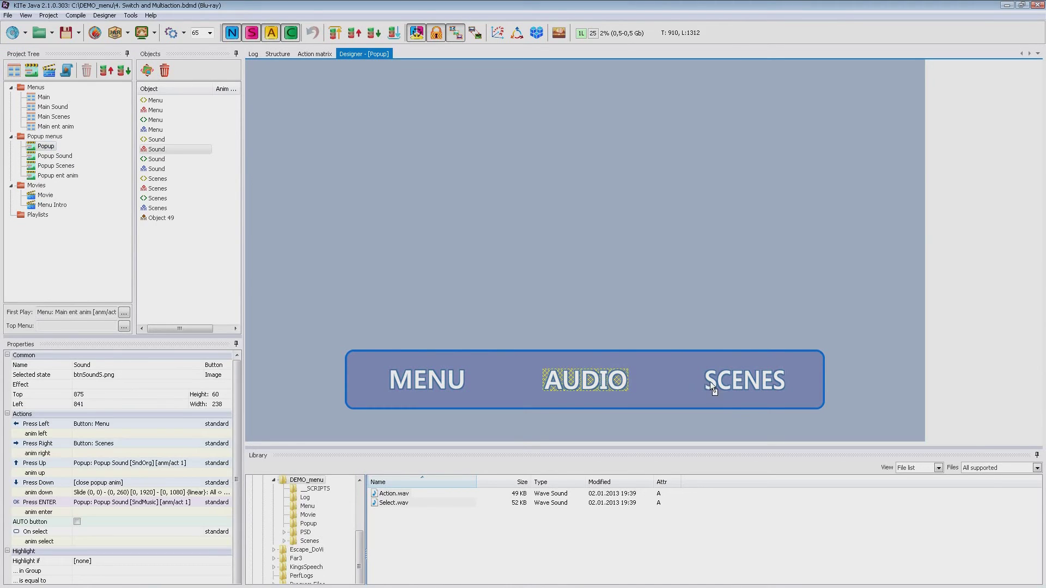
click(728, 387)
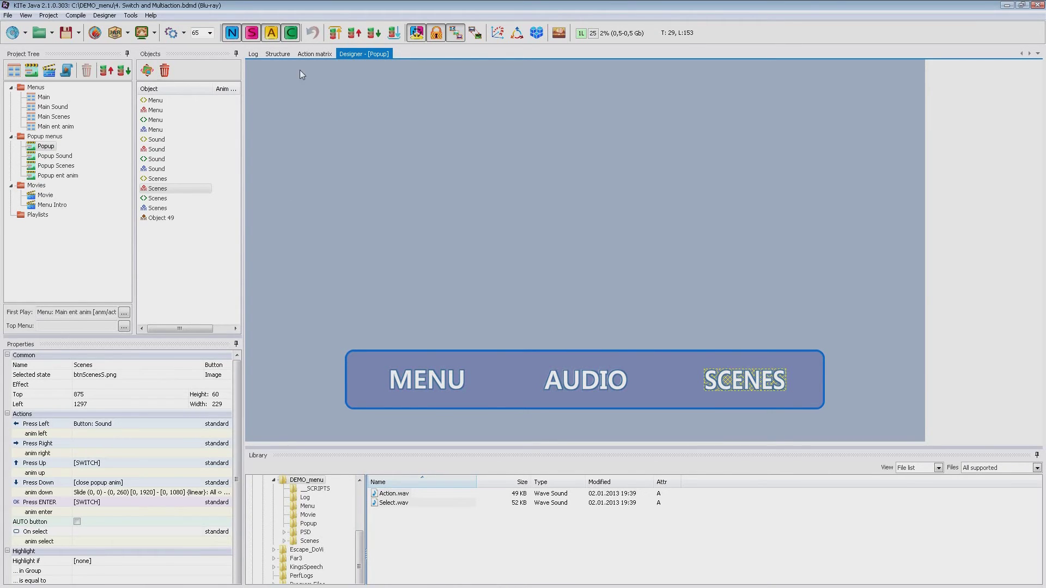
- Show the Popup menu's button actions in the action matrix and open the switch settings of the Scenes button's Enter action
click(303, 54)
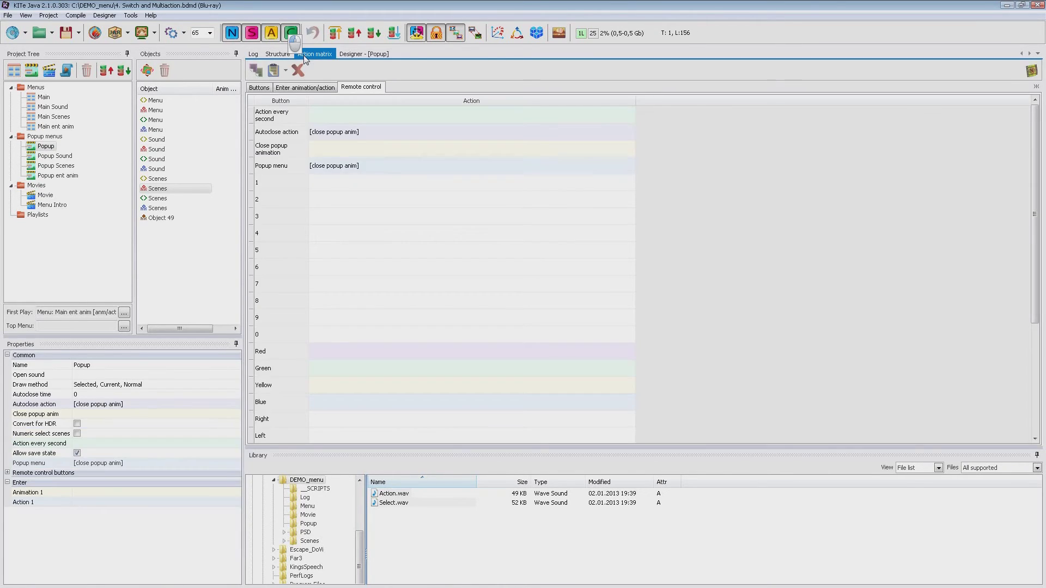
click(265, 88)
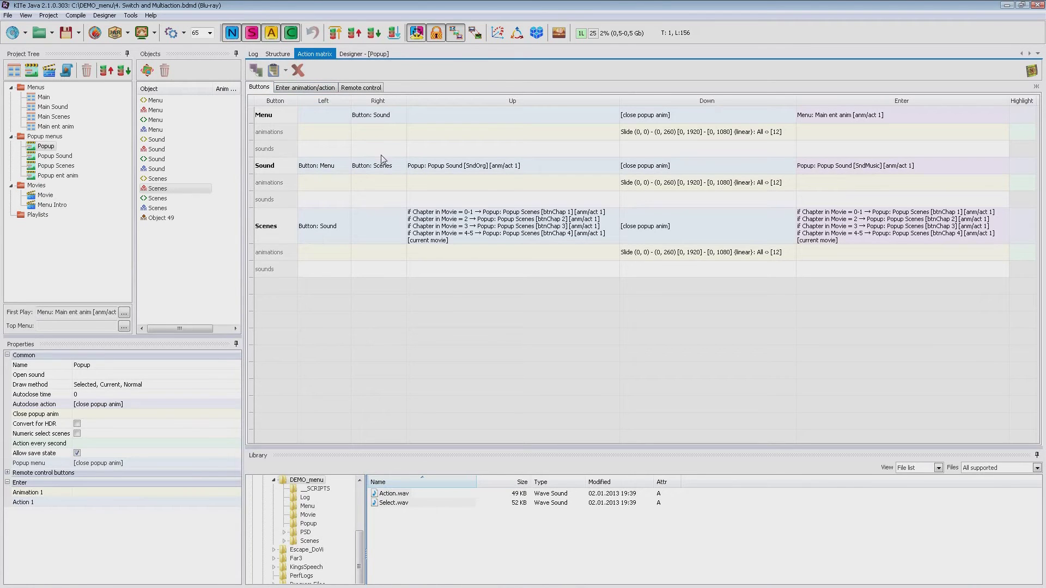
double_click(813, 226)
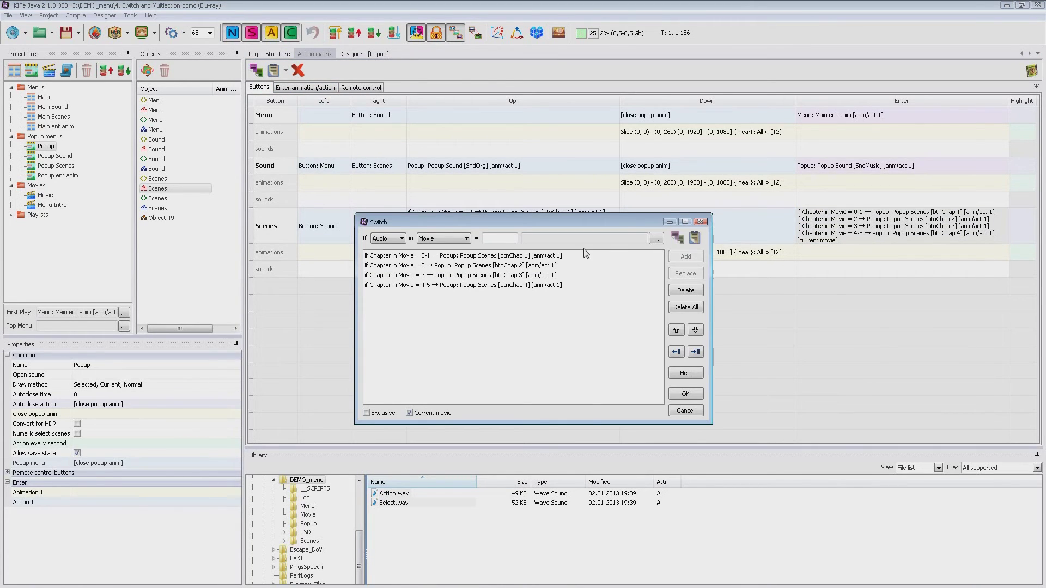
- Look through the condition types and movies available for the switch without changing them
click(401, 238)
click(401, 240)
click(451, 240)
click(449, 236)
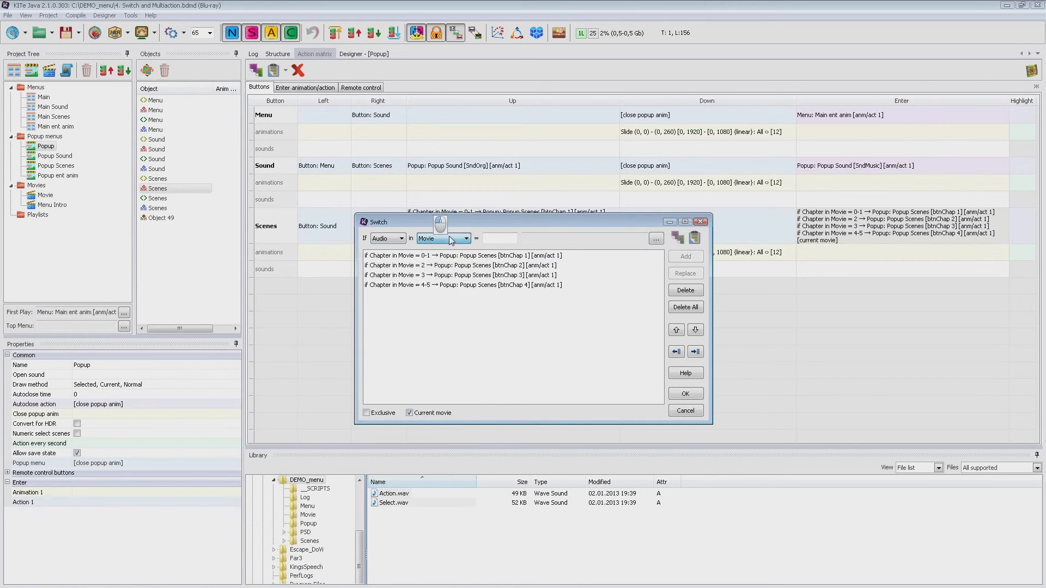
- Look through the action types available for a switch condition without choosing one
click(495, 238)
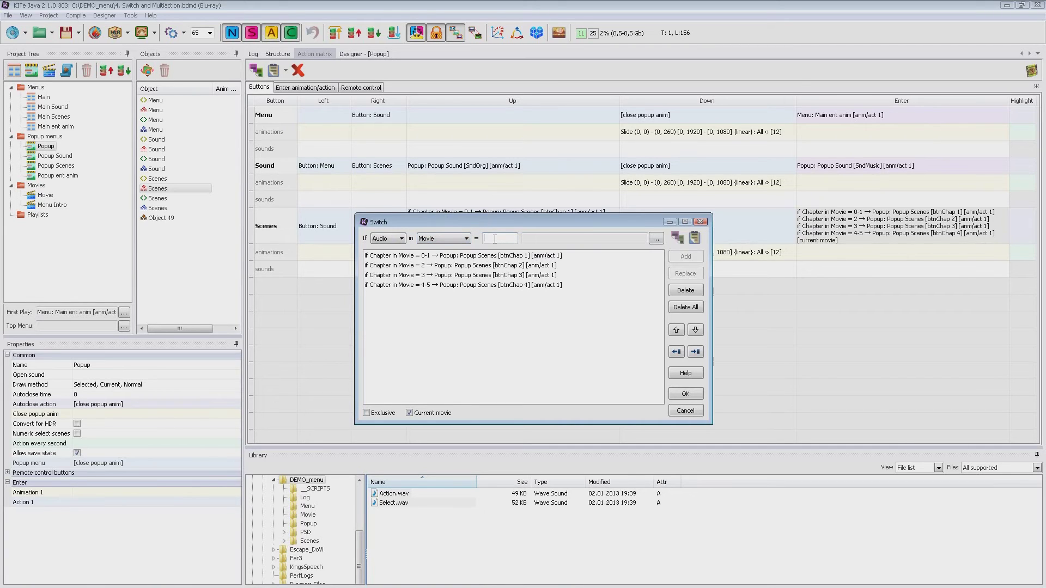
click(661, 242)
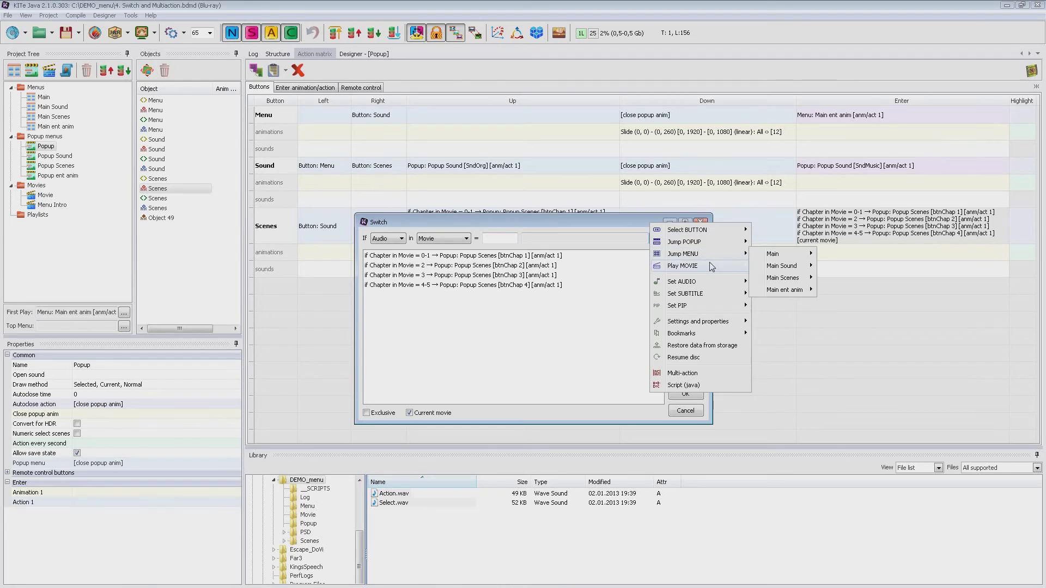
mouse_move(684, 281)
click(624, 298)
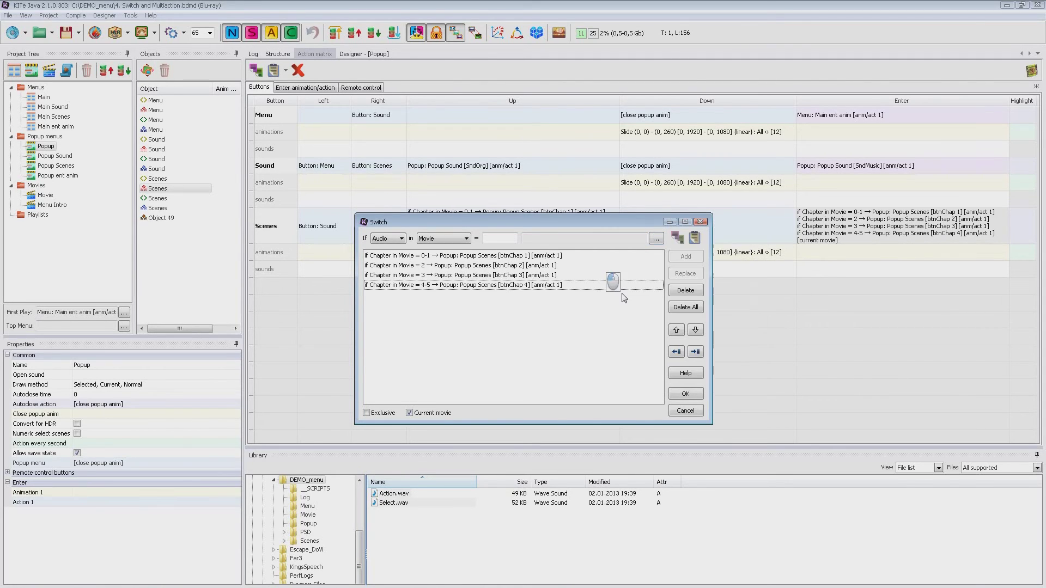
- Load the Chapter 0-1 condition for review, toggle the Current movie option off and back on, and close the switch settings
double_click(506, 256)
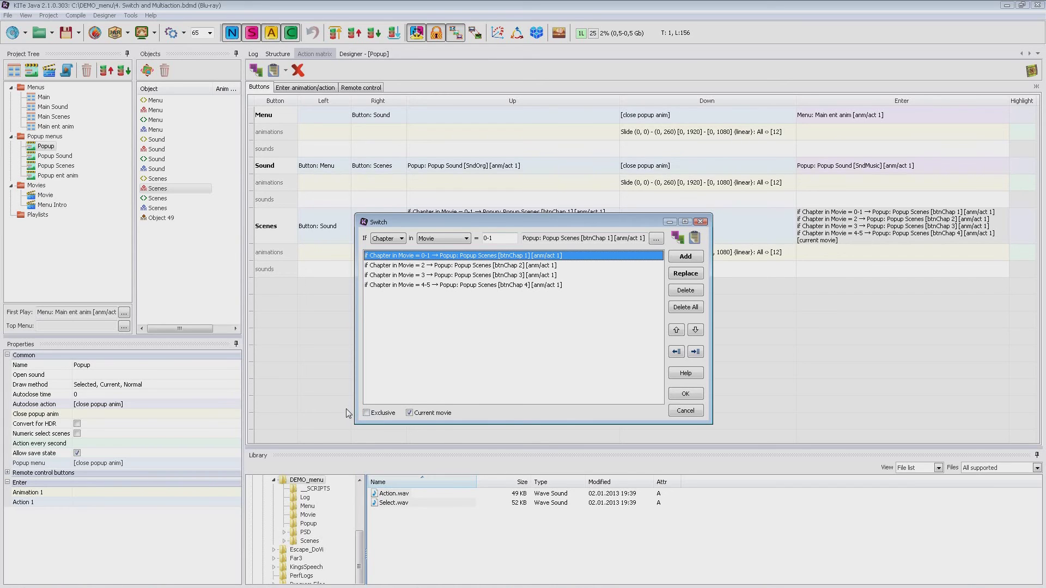
click(427, 415)
click(428, 415)
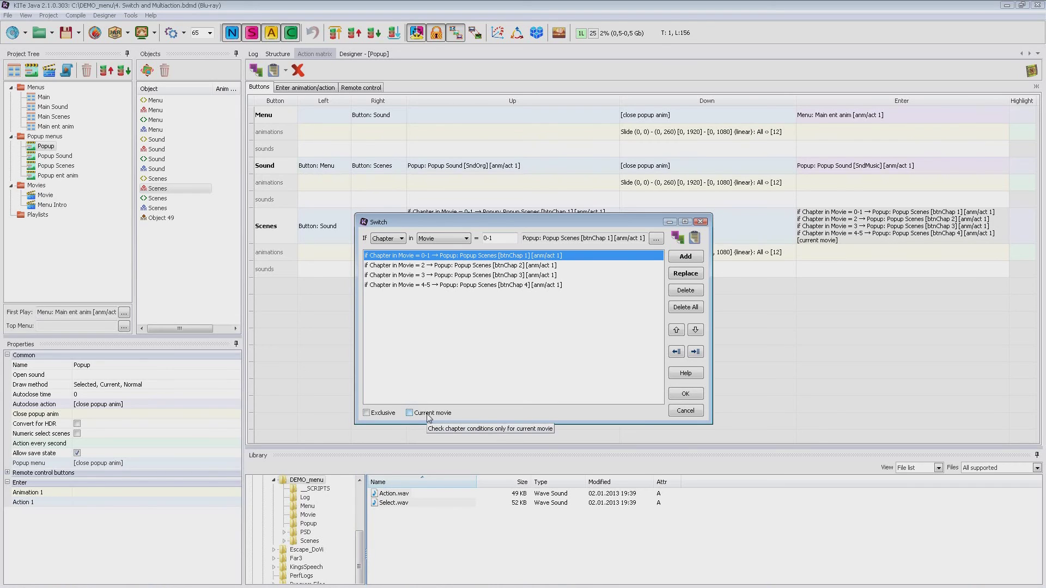
click(428, 415)
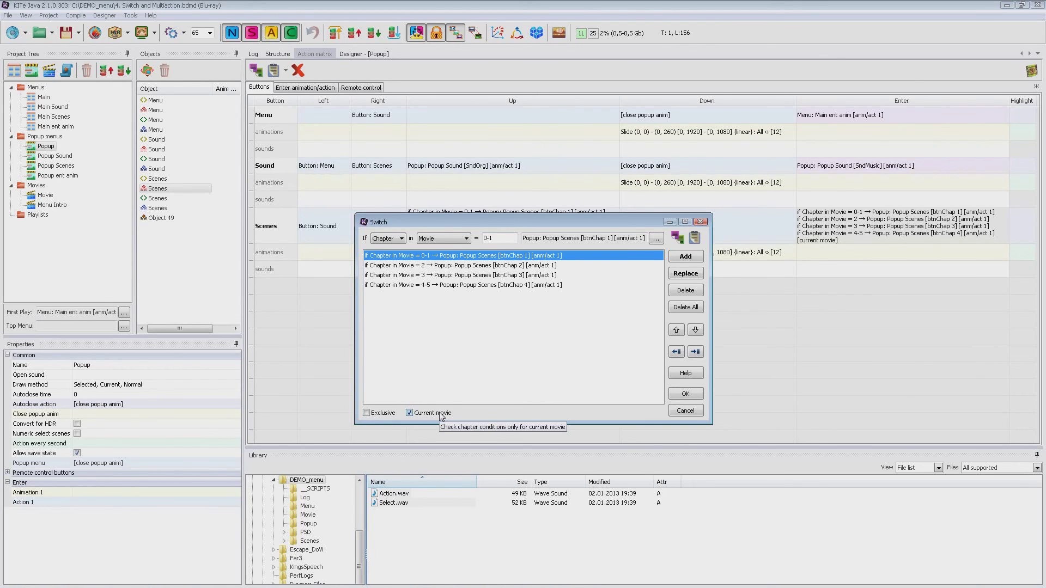
click(685, 394)
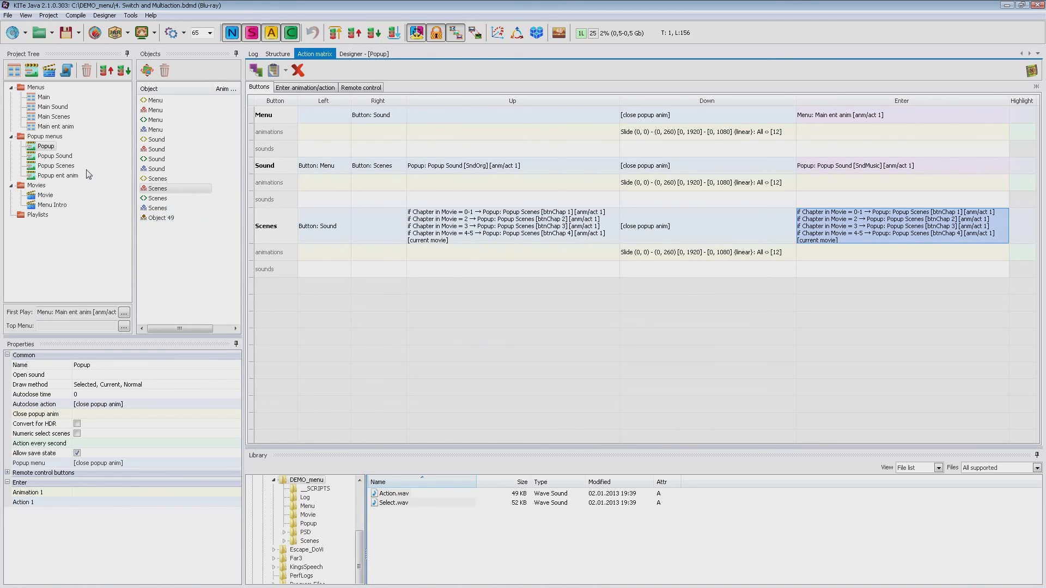
- Show the Popup Scenes menu's button actions, inspect both entries of btnChap 3's Enter multi-action, and close it without changes
click(69, 166)
double_click(799, 223)
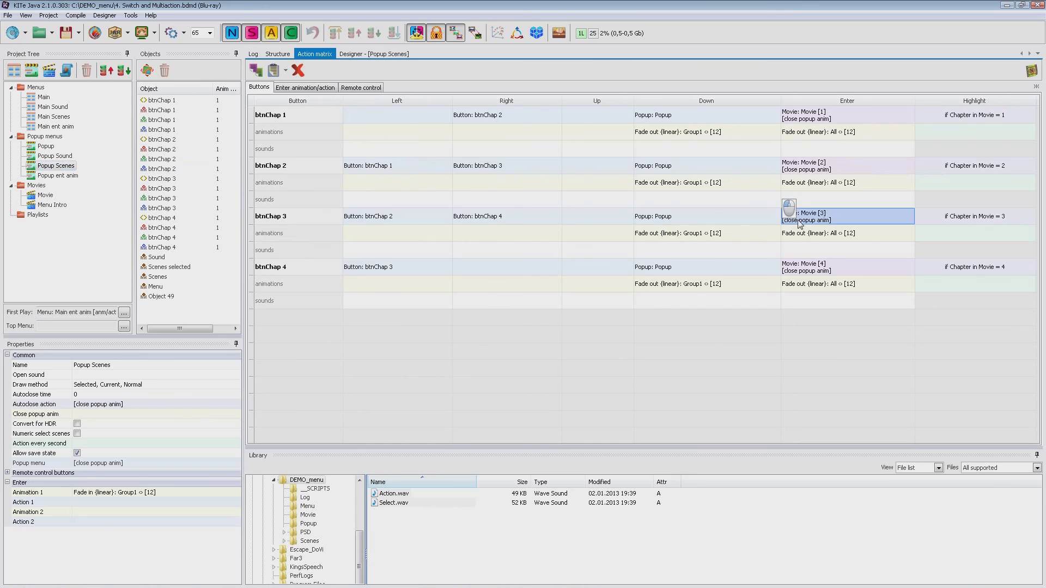
click(433, 256)
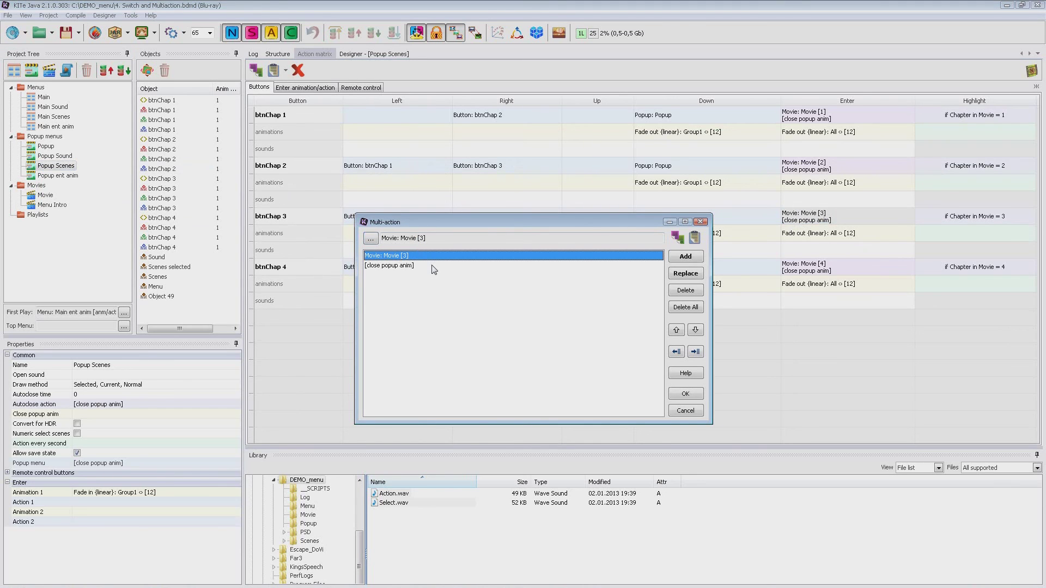
click(434, 267)
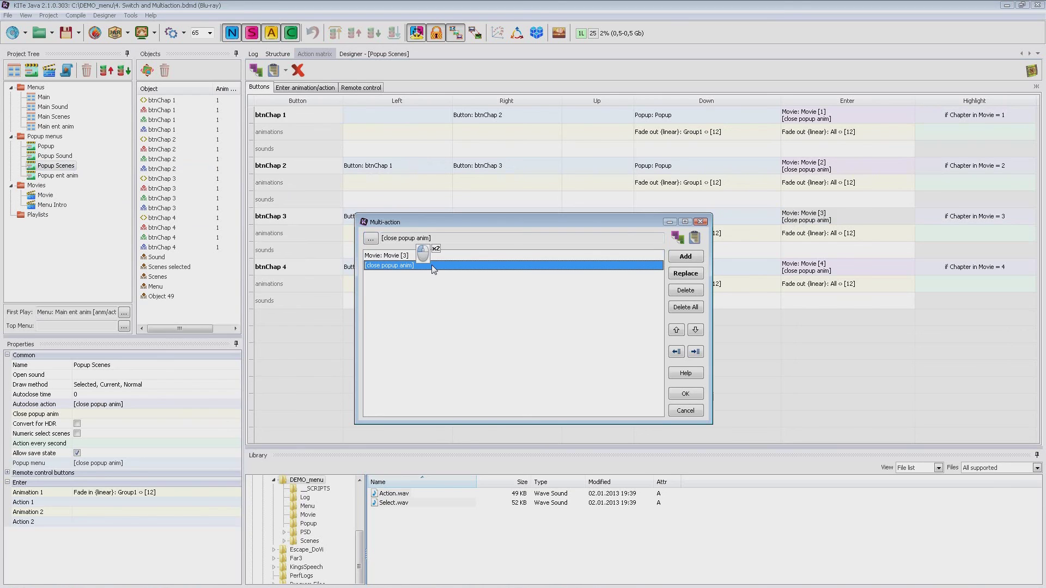
click(701, 223)
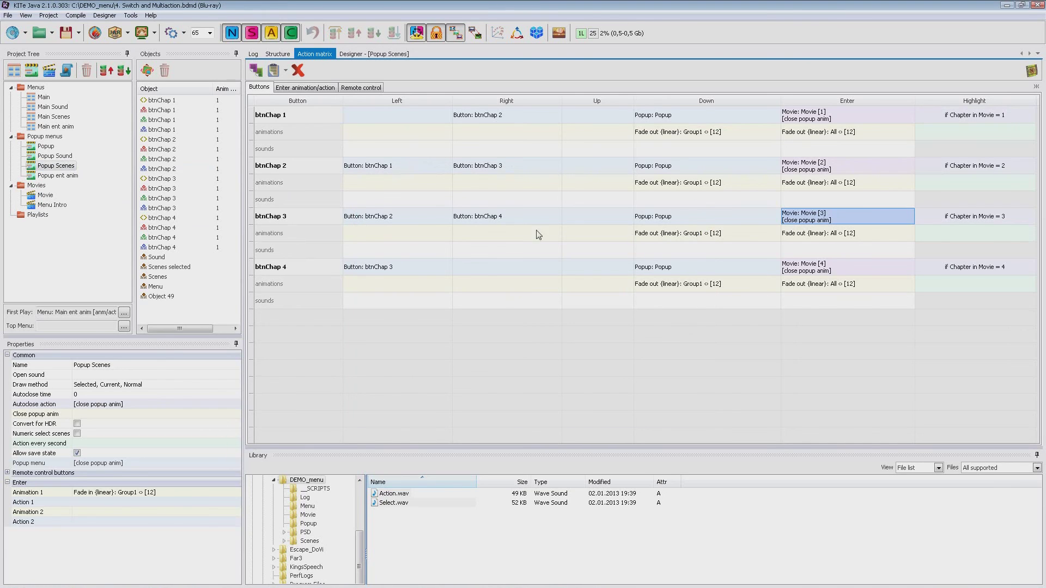